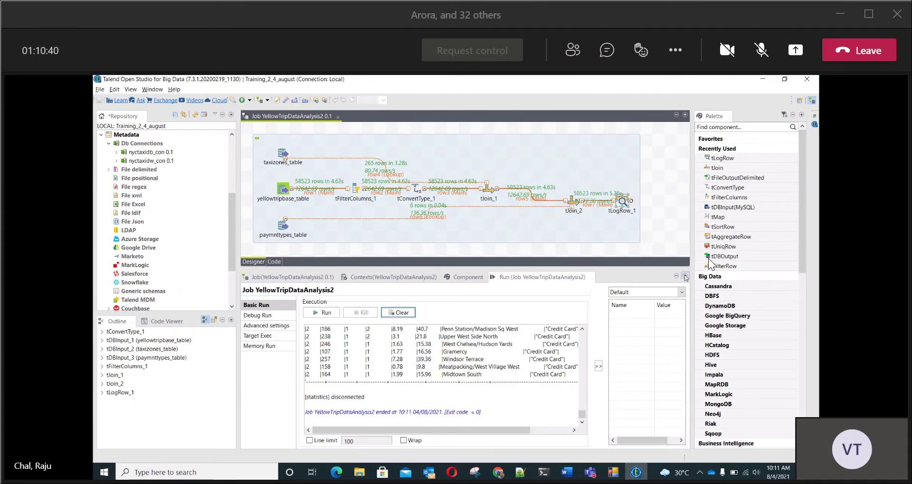
Examine the job's run output from the first rows, checking the zone and payment type values in an enlarged view
key("ctrl+m")
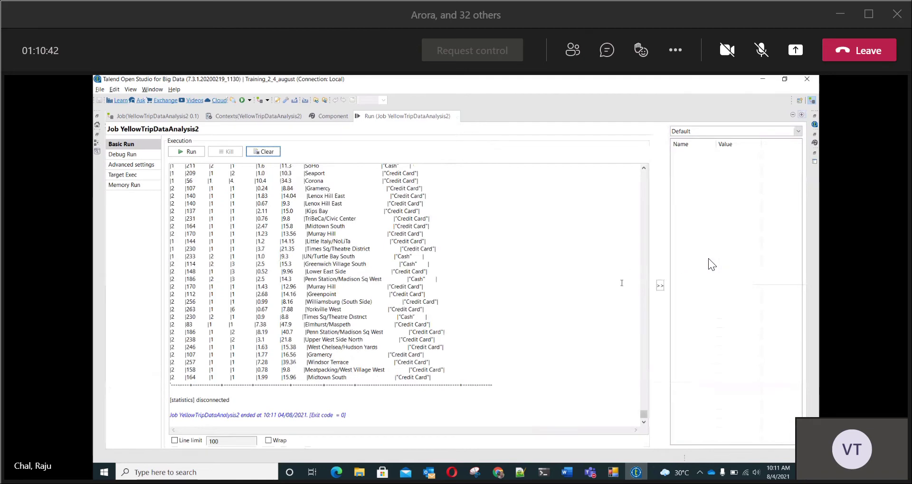
left_click_drag(643, 416, 644, 175)
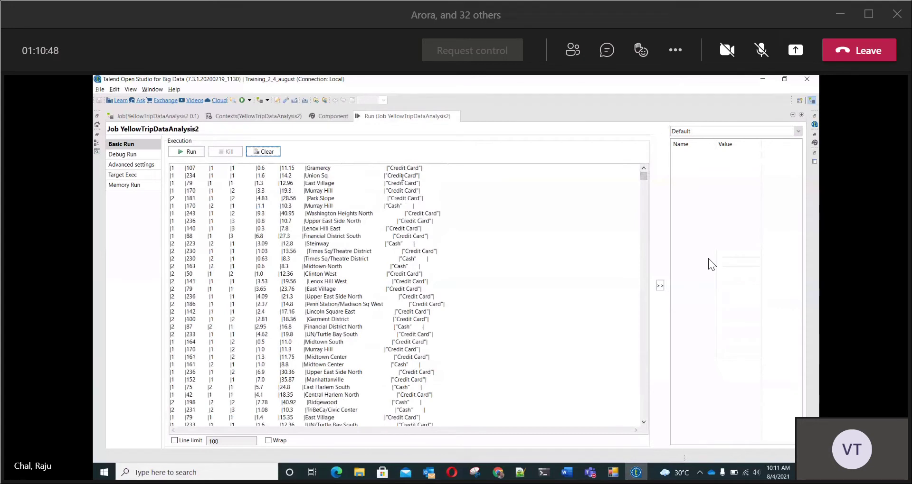
double_click(317, 169)
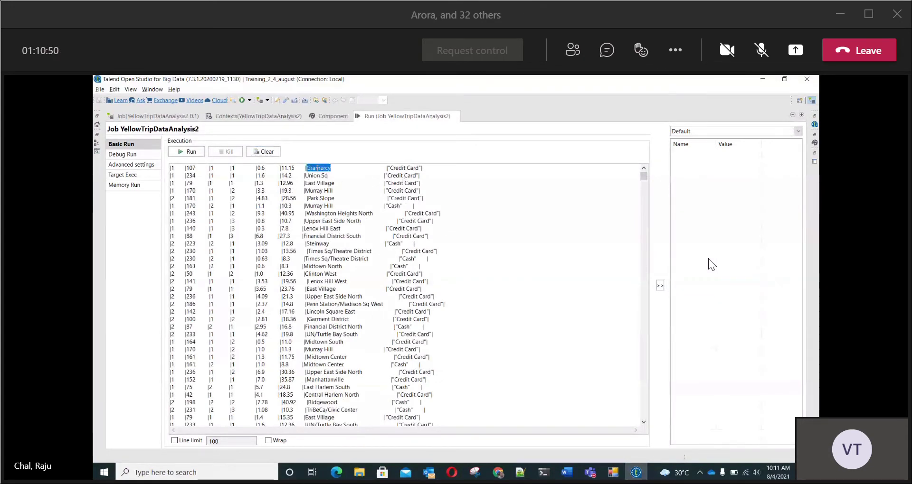
double_click(398, 168)
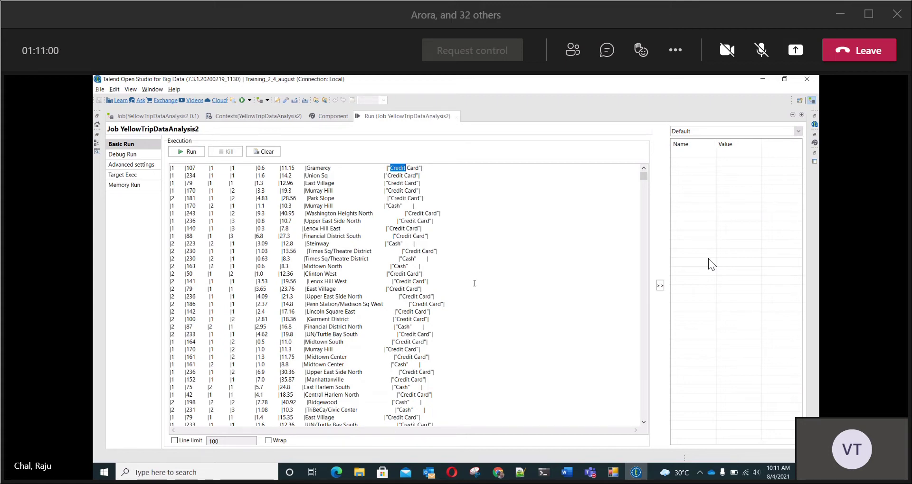
left_click(802, 115)
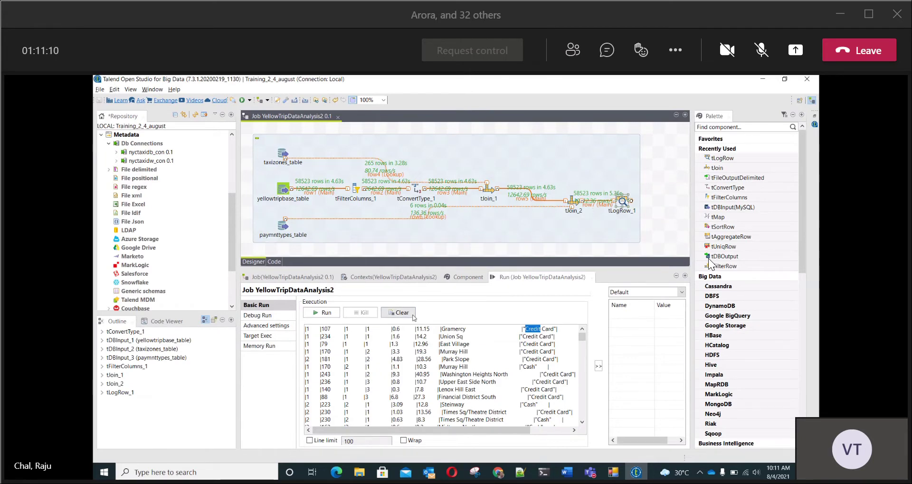
Clear the run output and delete the row connection between tJoin_2 and tLogRow_1
left_click(411, 314)
left_click(597, 205)
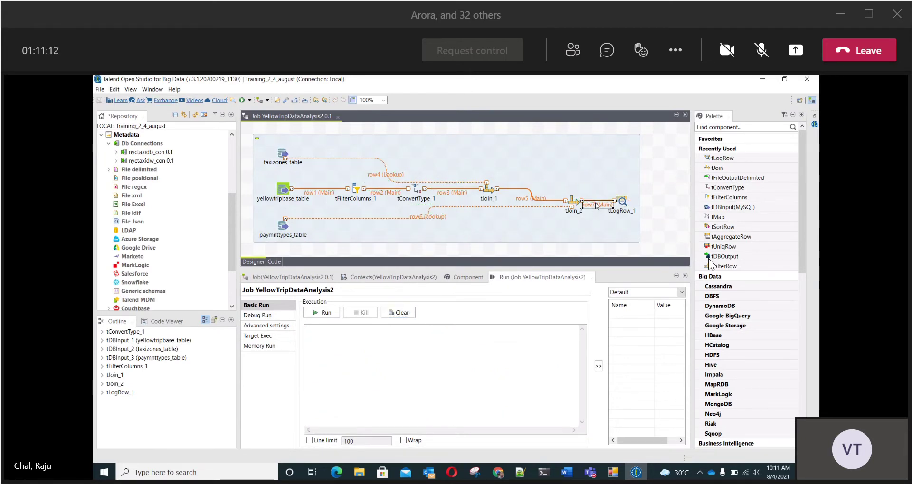
key("Delete")
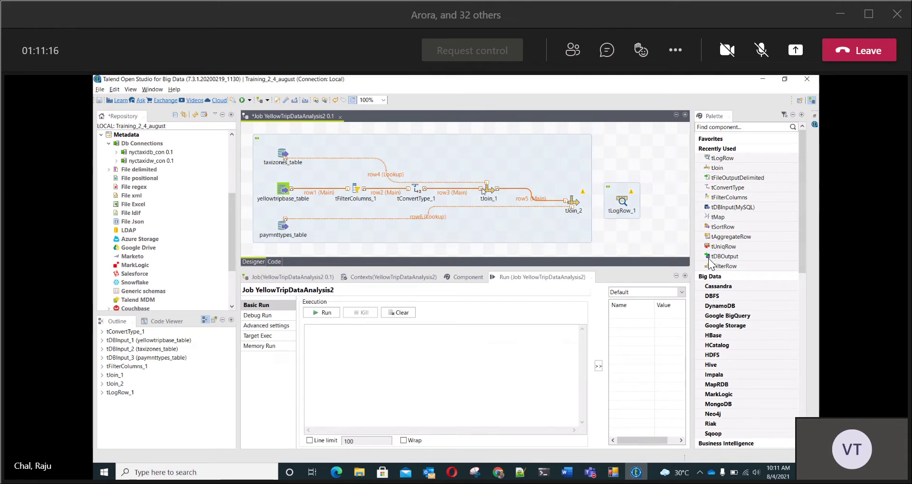
Tidy the layout by repositioning tJoin_1, tJoin_2 and the whole subjob, and delete the disconnected tLogRow_1 component
left_click_drag(486, 189, 488, 176)
left_click_drag(572, 202, 549, 202)
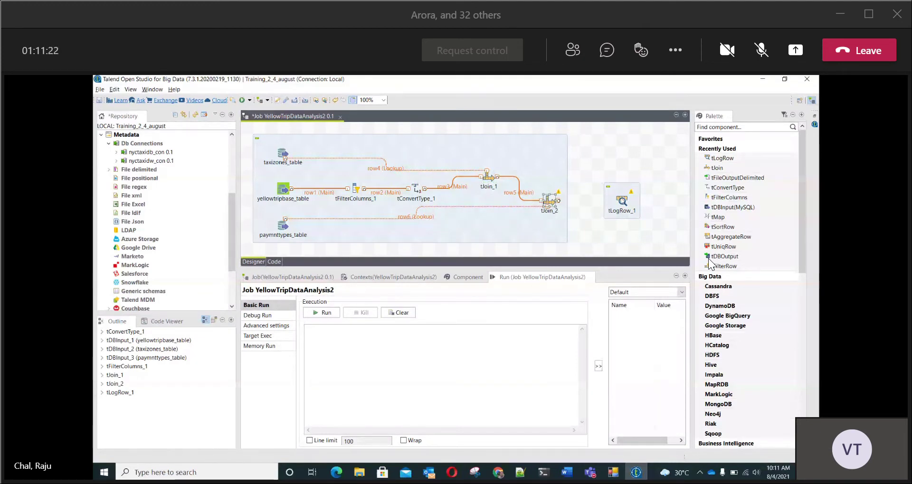
left_click_drag(402, 151, 398, 146)
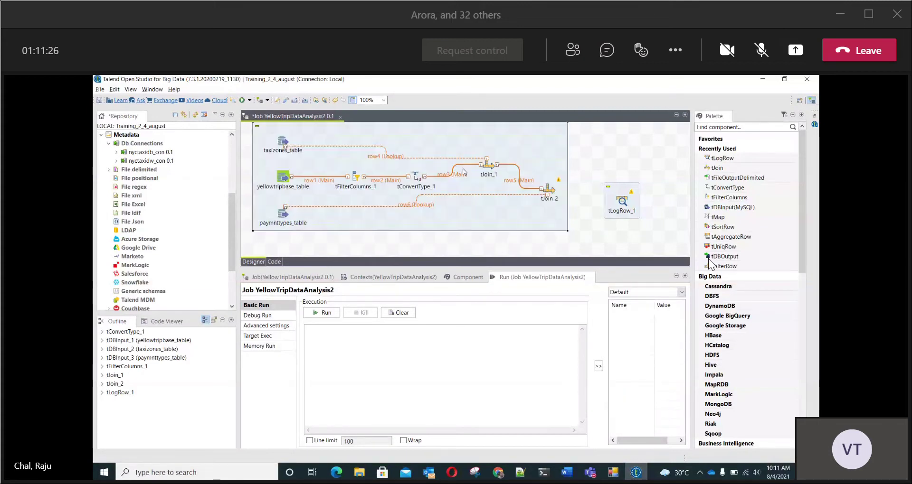
left_click(616, 198)
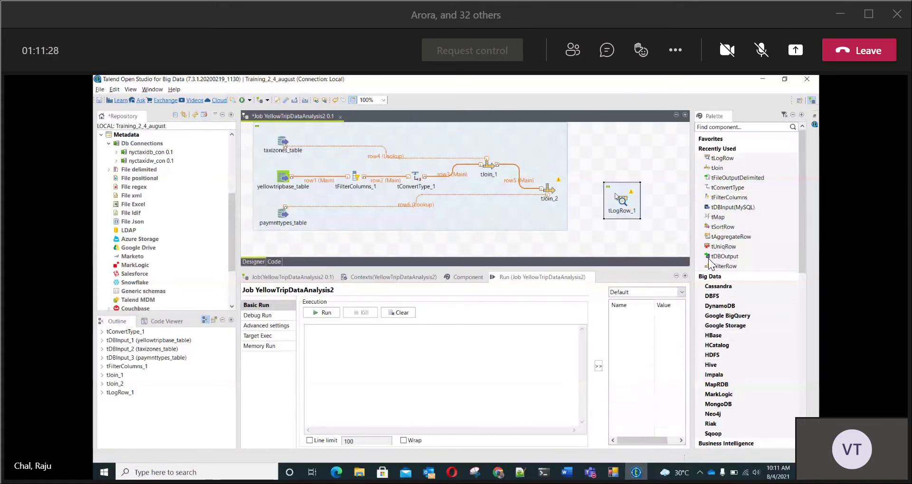
key("Delete")
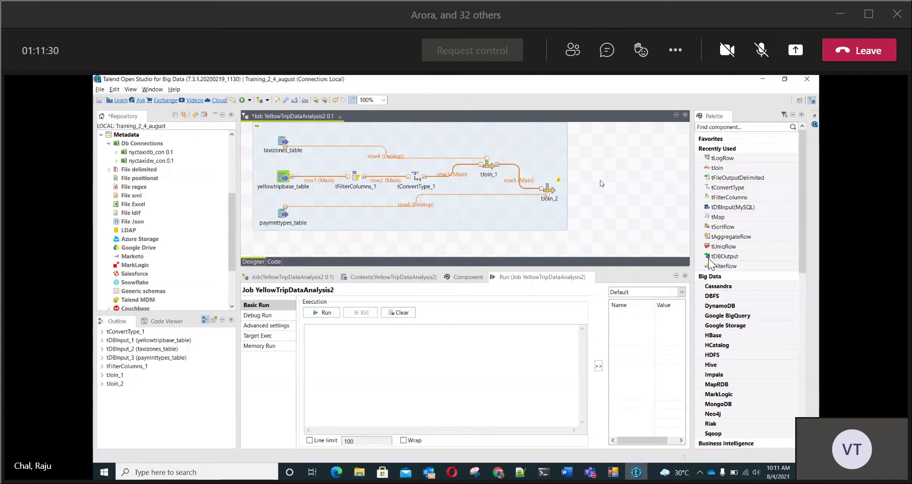
Switch to the Talend-Advanced-ETL-CaseStudy-V1 document in Word and read the instructions that follow the join example
left_click(566, 472)
left_click(530, 442)
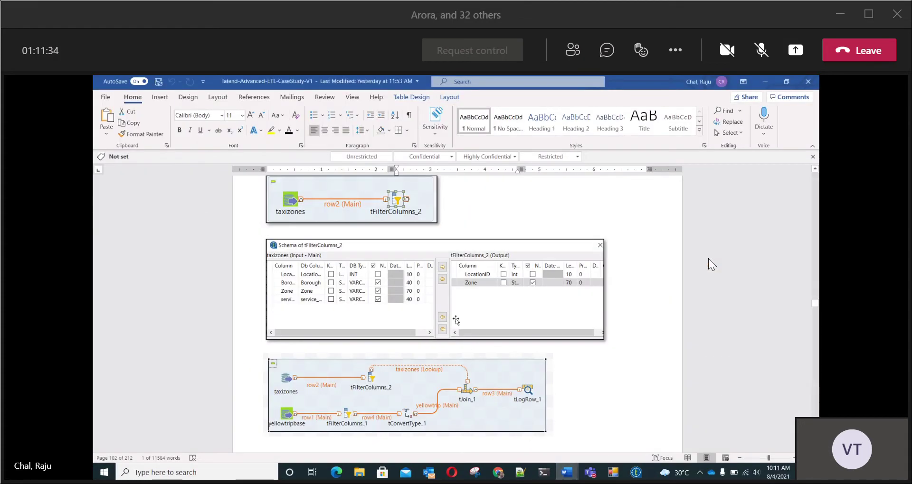
scroll(428, 292, "down", 1)
scroll(427, 292, "down", 7)
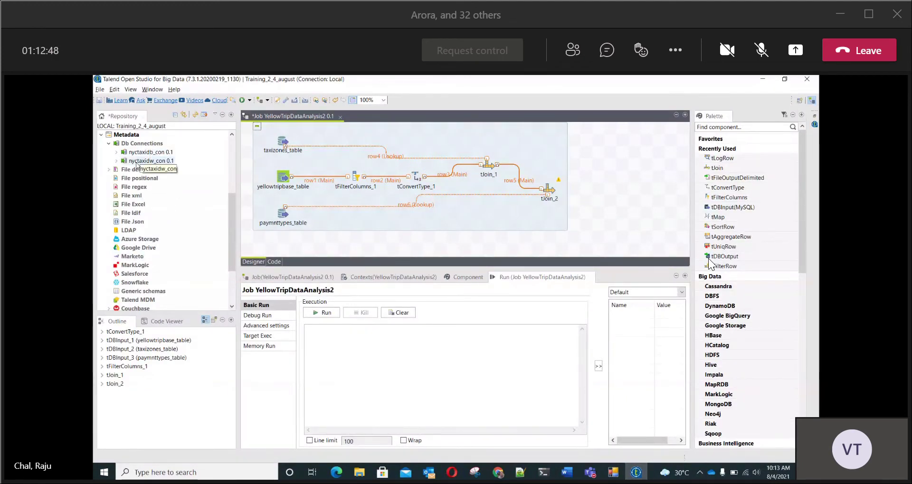
Add a tDBOutput(MySQL) component based on the nyctaxidw_con connection to the empty canvas area beside tJoin_2
left_click_drag(141, 163, 606, 177)
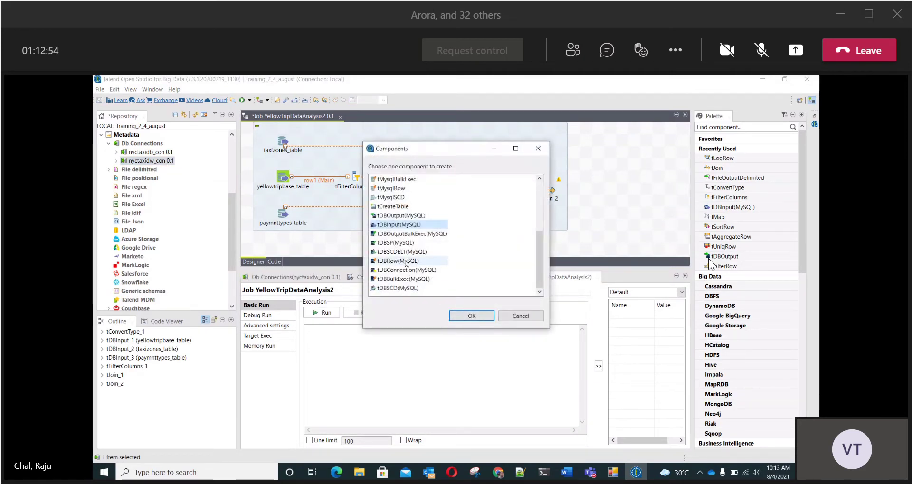
left_click(399, 215)
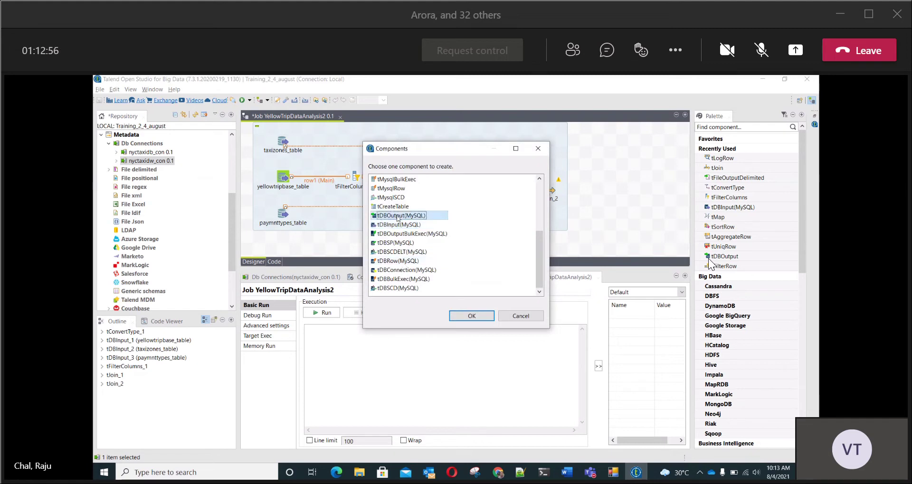
left_click(471, 317)
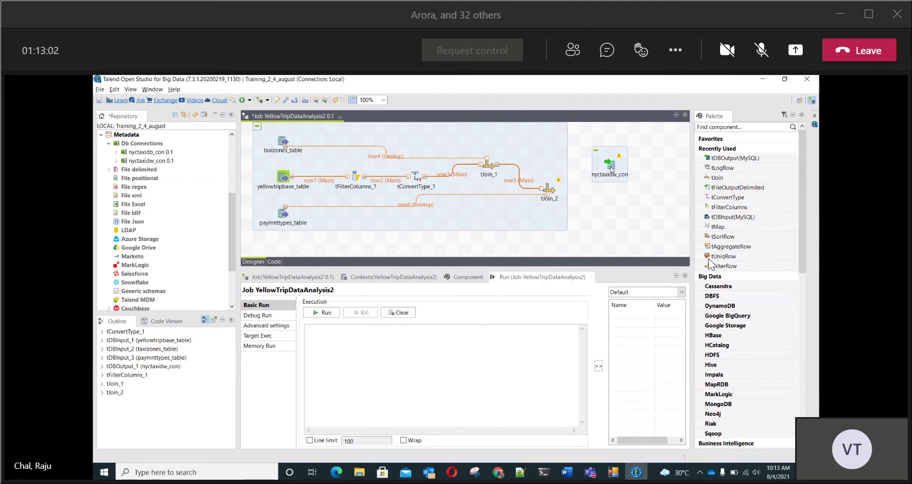
Set the label format of the new nyctaxidw_con output component to yellowtripzone_table
left_click(610, 165)
double_click(610, 166)
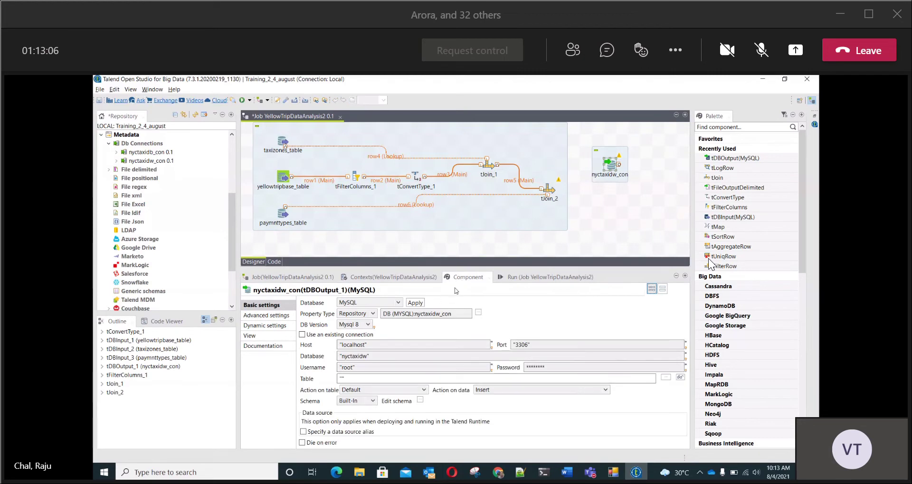
left_click(258, 338)
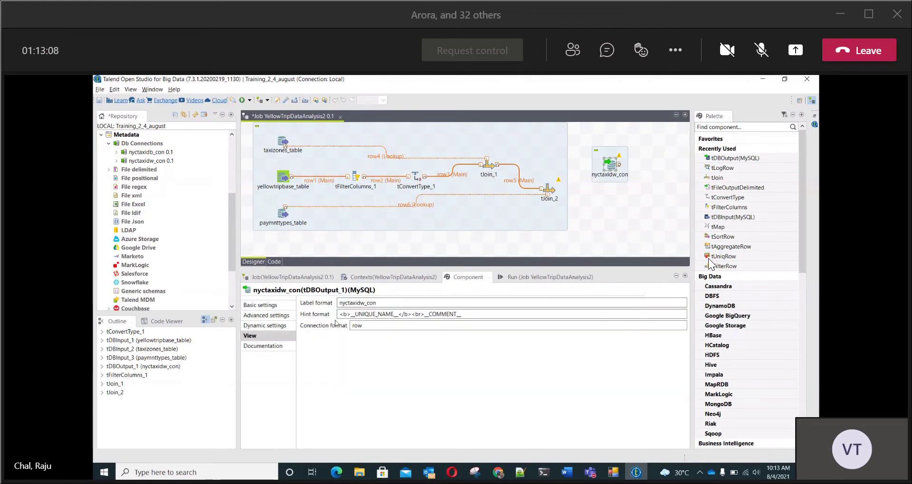
left_click_drag(384, 303, 322, 304)
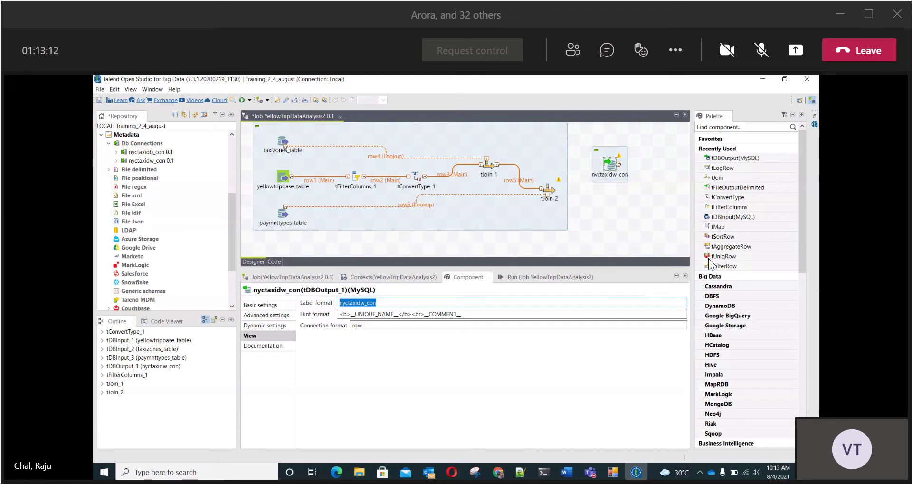
type("yellow")
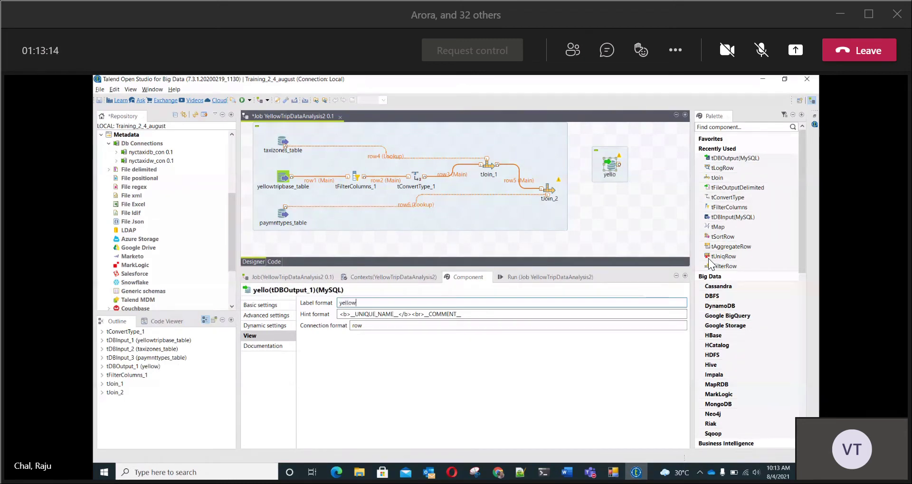
type("trip")
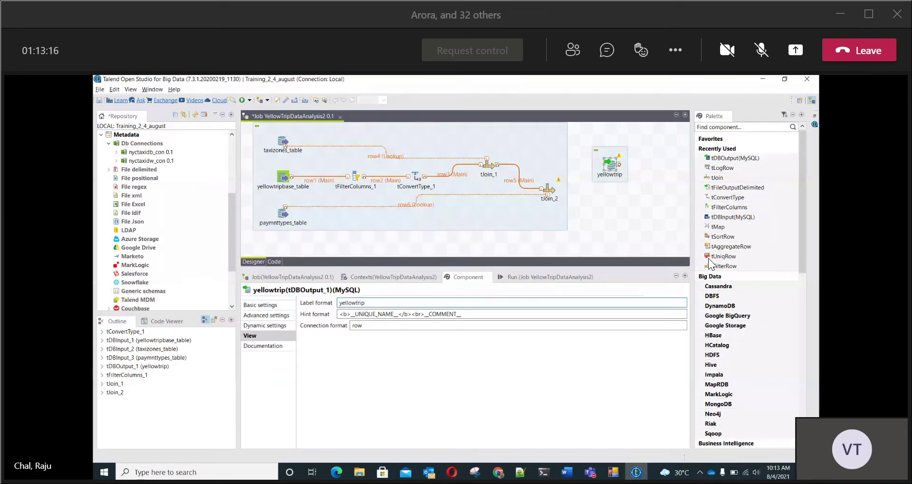
type("zone")
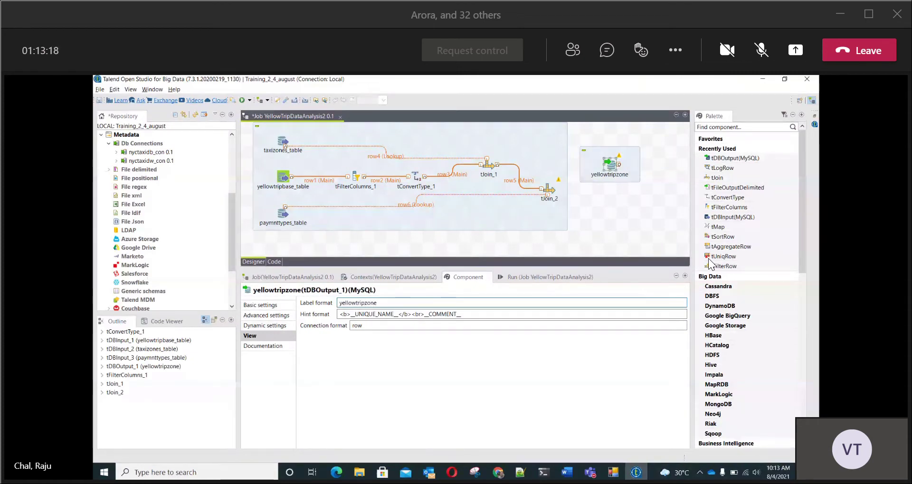
type("_table")
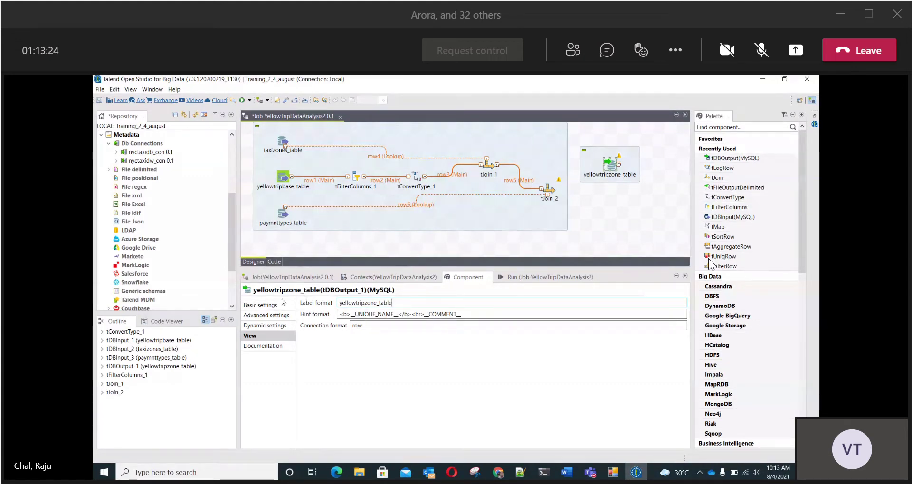
In the basic settings of yellowtripzone_table, review the output schema against the tJoin_2 input and accept it
left_click(282, 304)
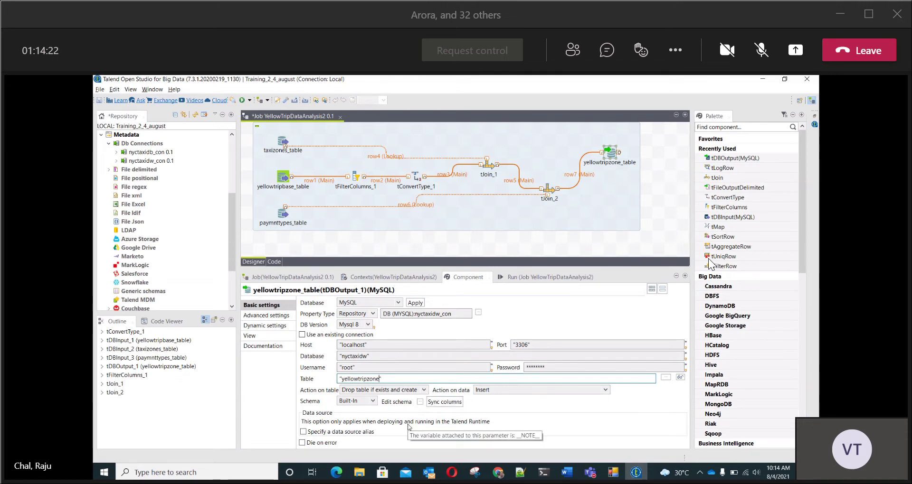
left_click(419, 401)
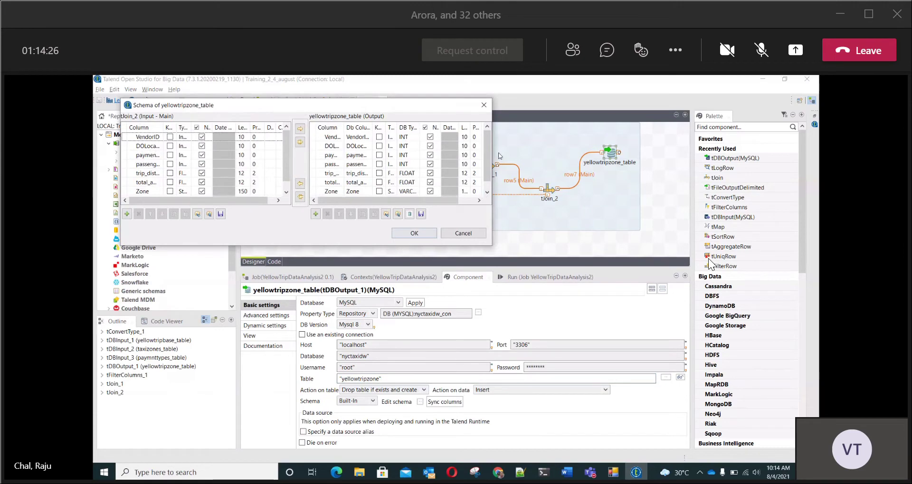
scroll(489, 155, "down", 1)
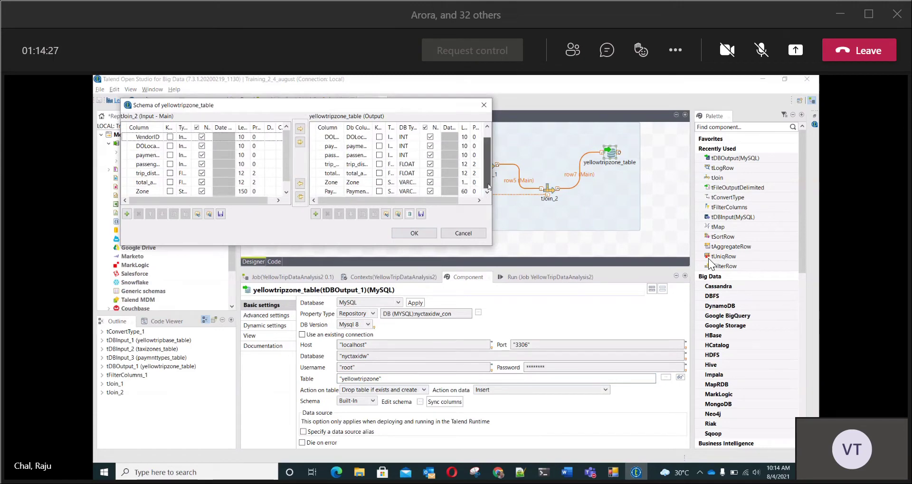
left_click(413, 234)
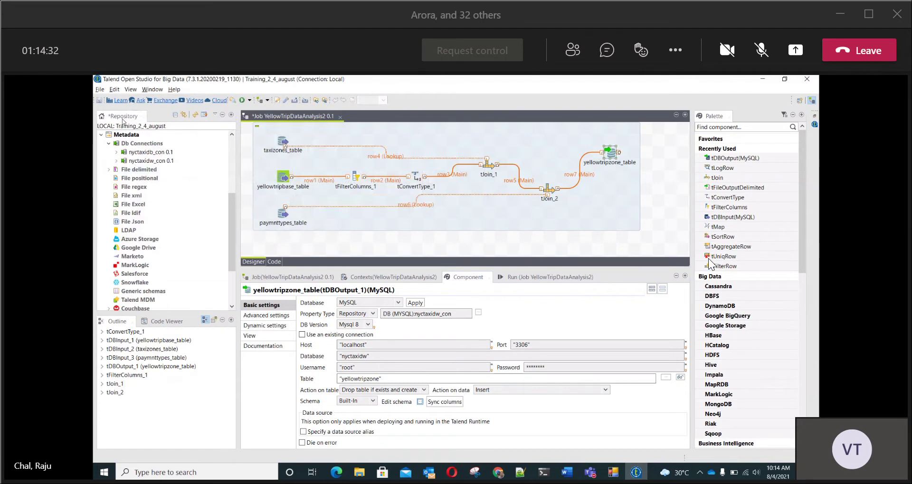
Save the YellowTripDataAnalysis2 job and run it
left_click(99, 101)
left_click(542, 277)
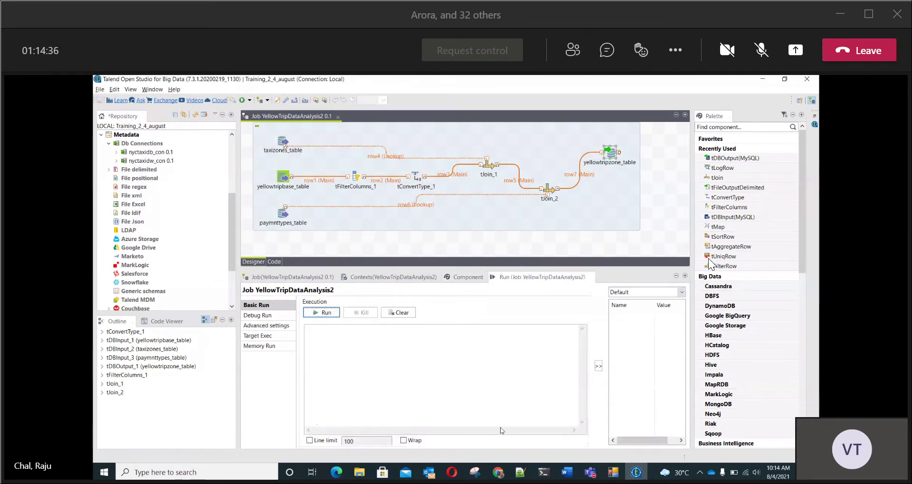
left_click(322, 312)
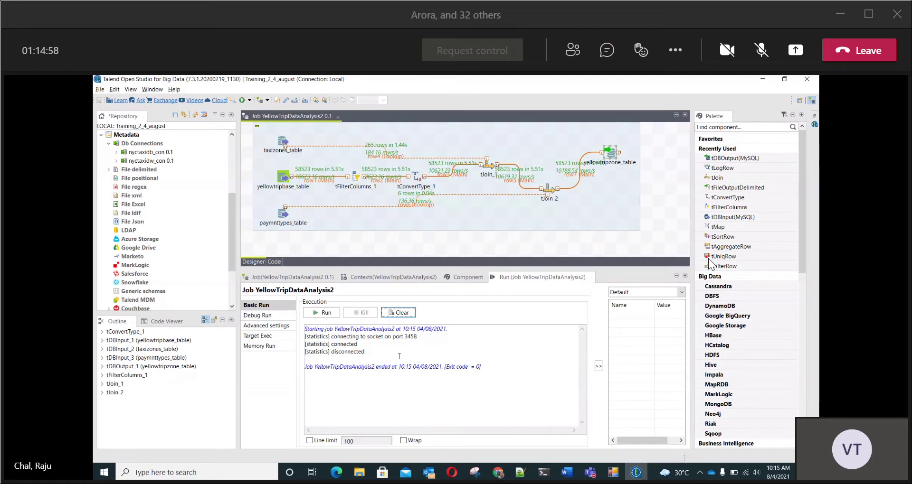
Switch back to the case study document in Word and review the section on storing records in the yellowtripzone table
mouse_move(562, 469)
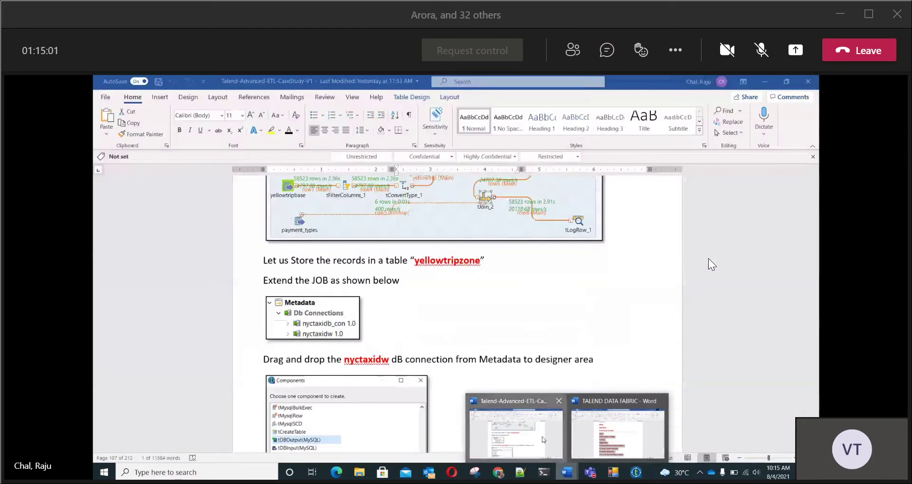
left_click(543, 439)
scroll(516, 287, "up", 3)
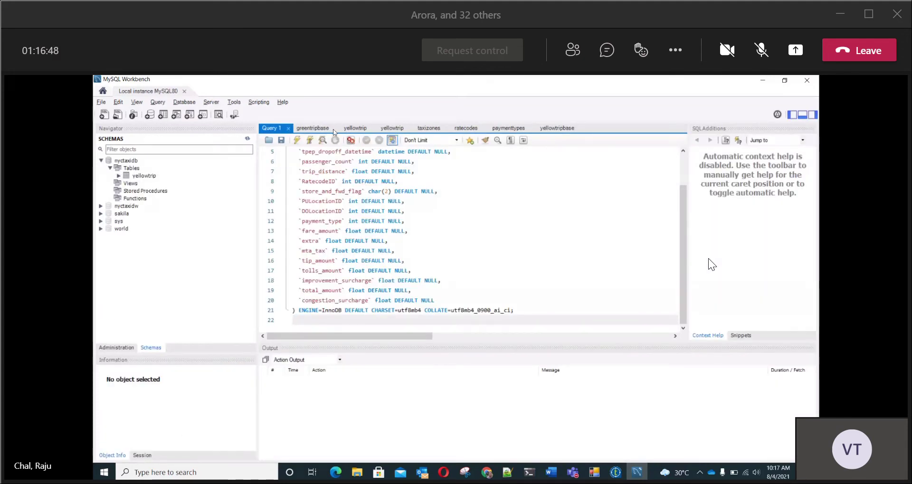
Close the greentripbase, yellowtrip, taxizones, ratecodes and paymenttypes query tabs, keeping only Query 1 and yellowtripbase open
left_click(335, 132)
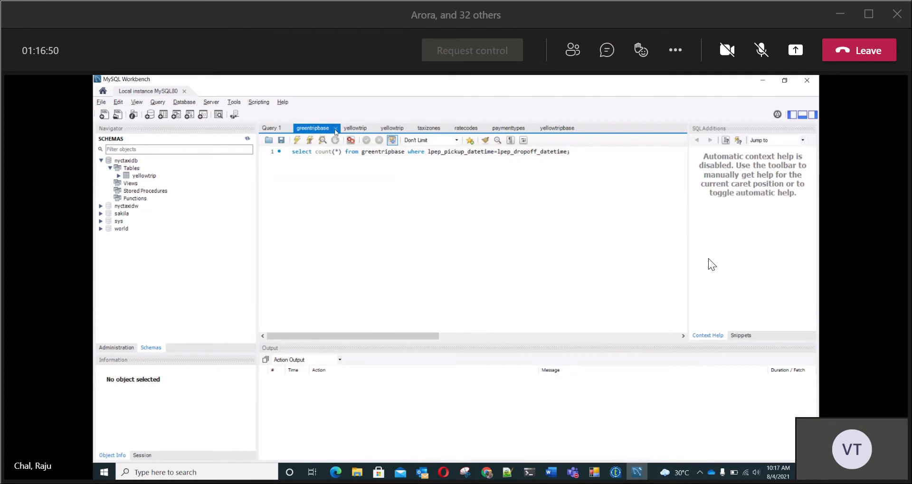
left_click(335, 129)
left_click(325, 130)
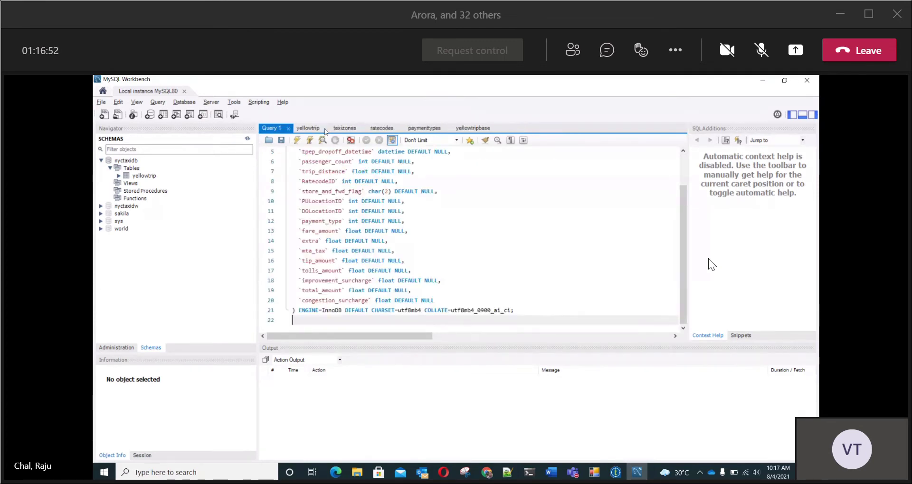
left_click(326, 130)
left_click(325, 130)
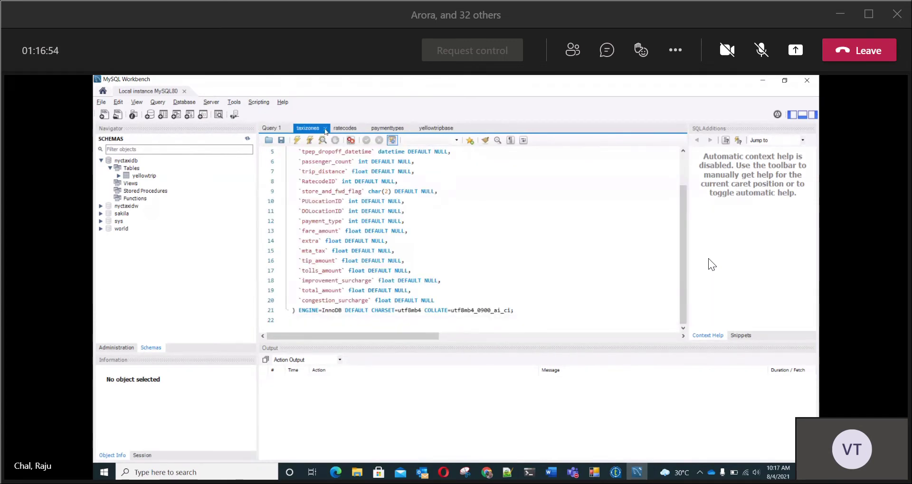
left_click(326, 129)
left_click(326, 130)
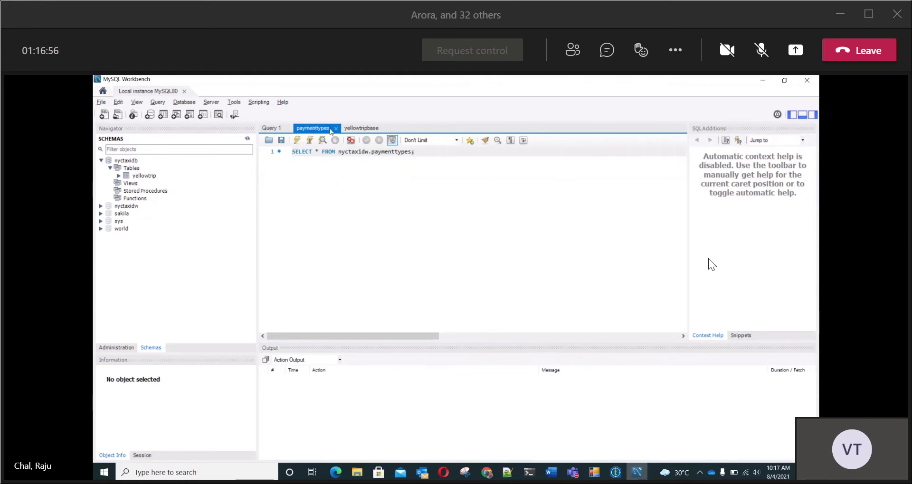
left_click(335, 129)
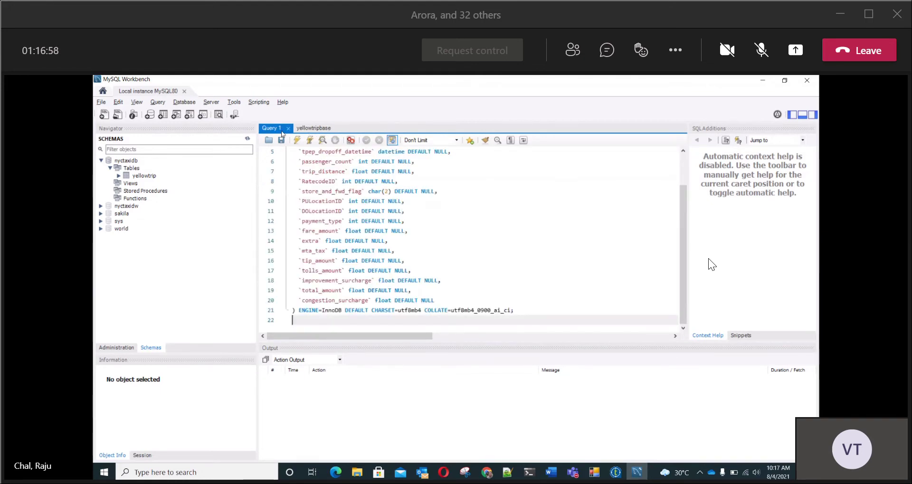
left_click(395, 191)
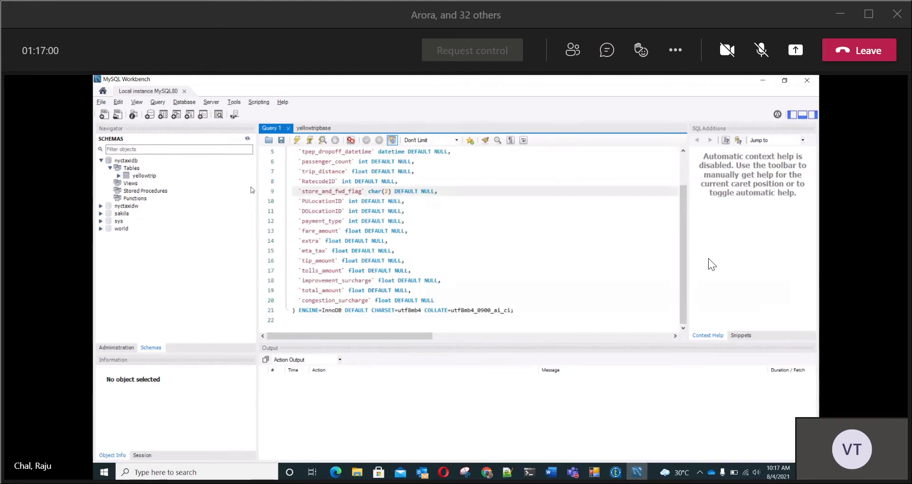
Refresh the schemas, list the tables of nyctaxidw and select the rows of yellowtripzone, enlarging the result area to check them
left_click(247, 139)
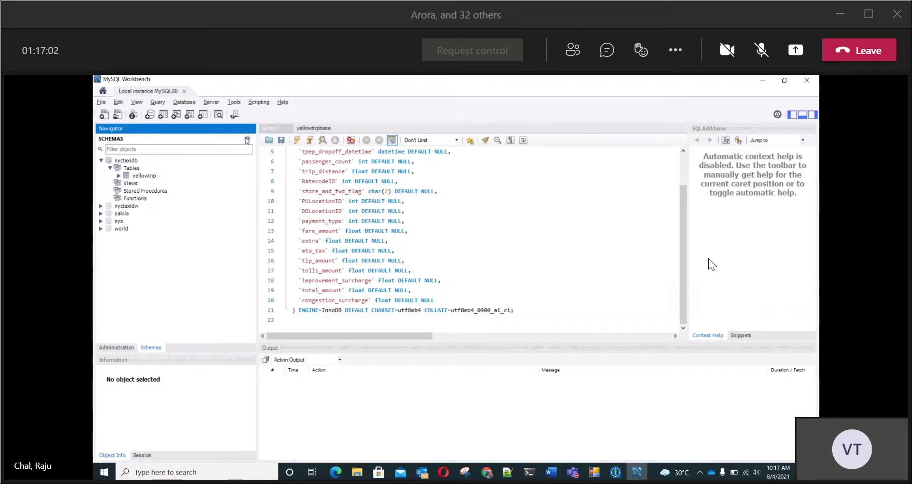
left_click(101, 207)
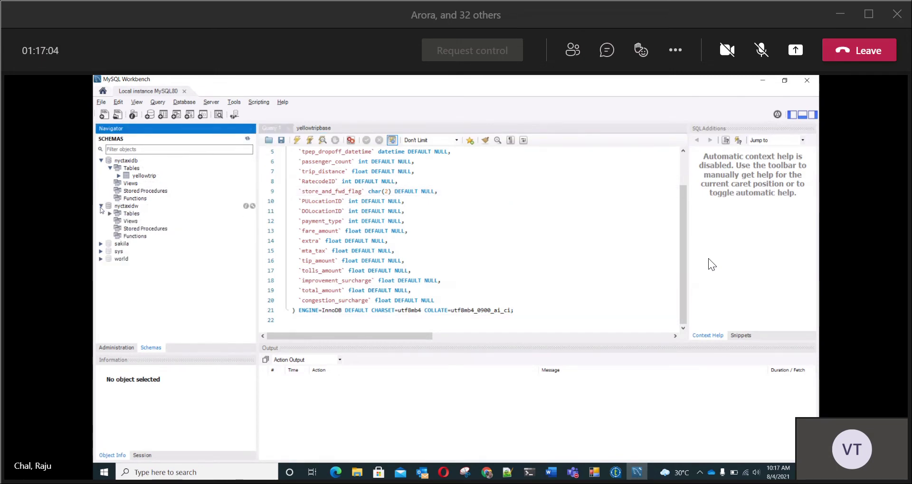
left_click(109, 213)
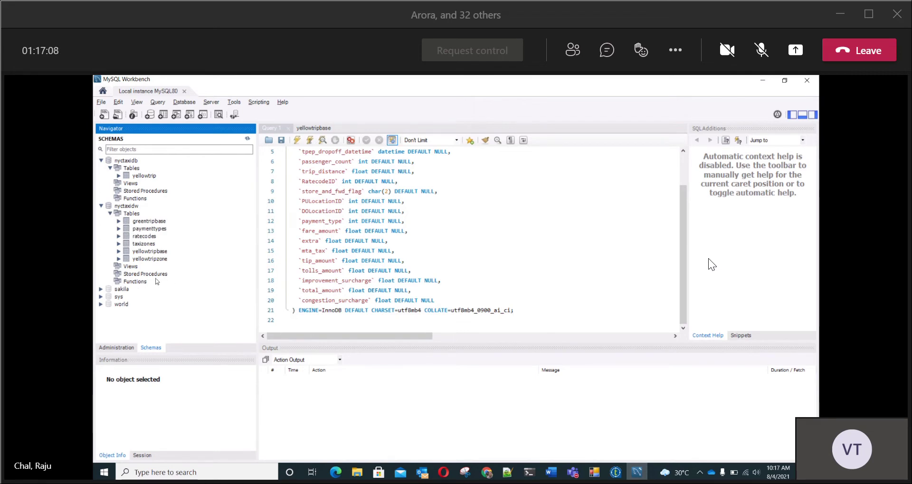
left_click(134, 261)
right_click(134, 260)
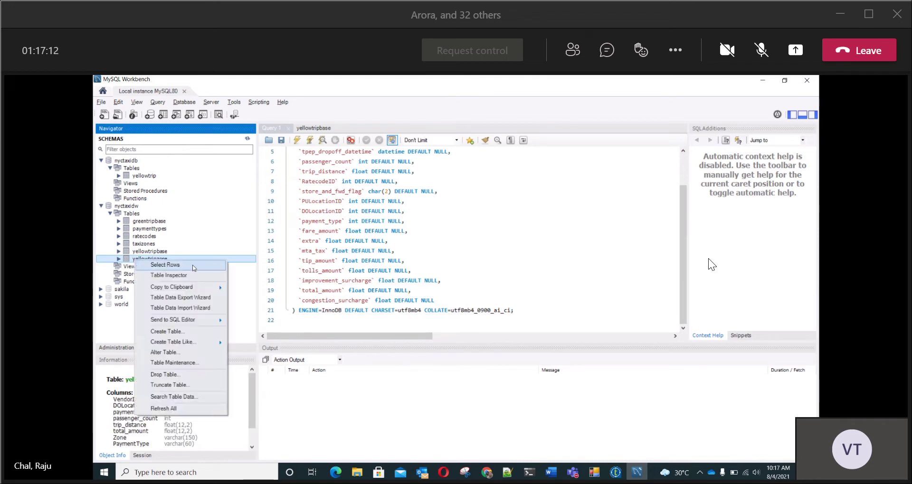
left_click(194, 268)
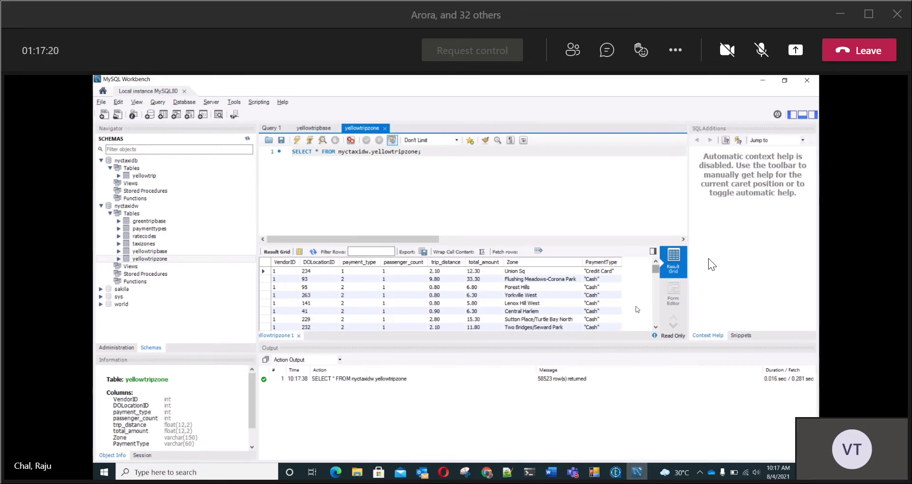
left_click_drag(614, 343, 614, 354)
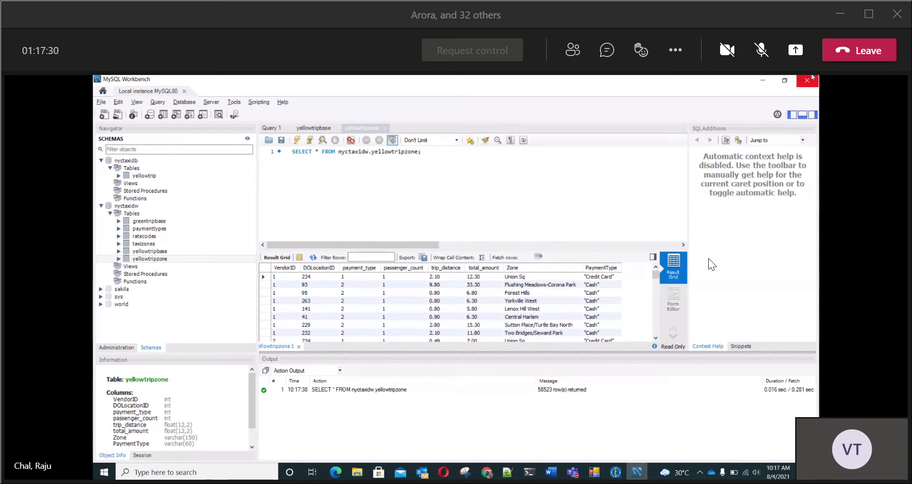
Switch back to Talend Open Studio, clear the YellowTripDataAnalysis2 run output and enlarge the job design area
left_click(761, 80)
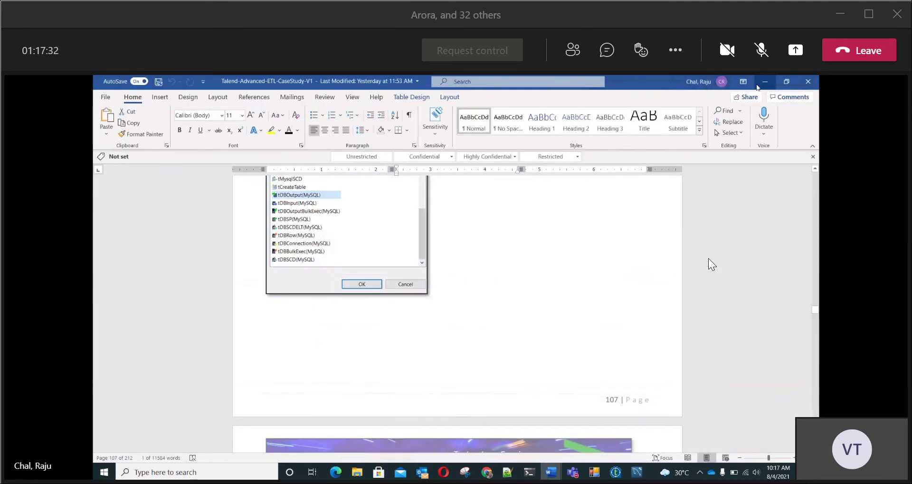
left_click(758, 84)
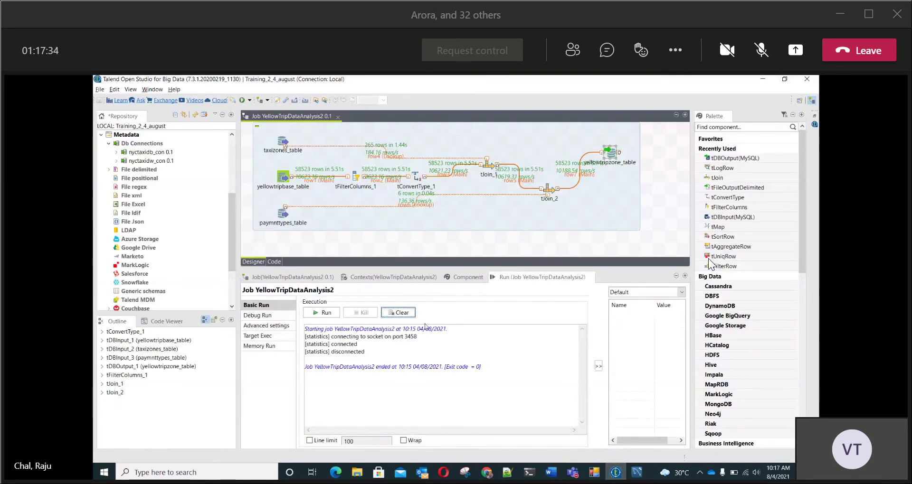
left_click(398, 313)
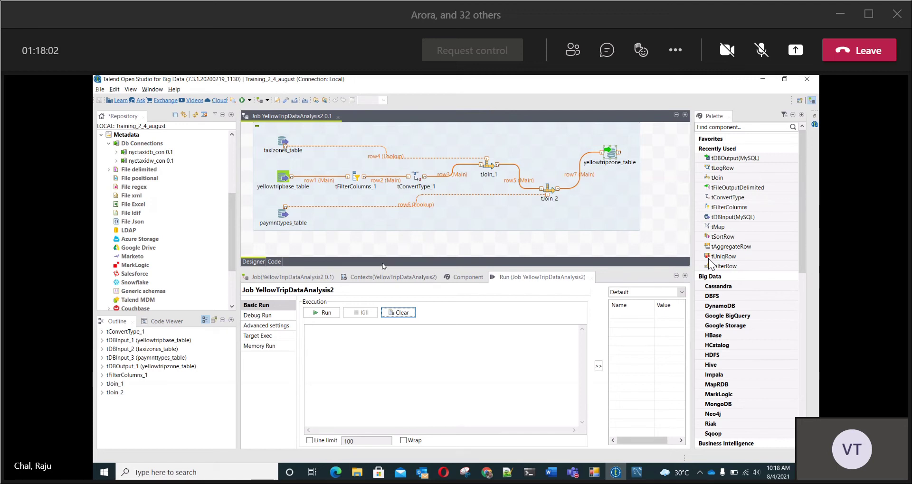
left_click_drag(383, 266, 383, 288)
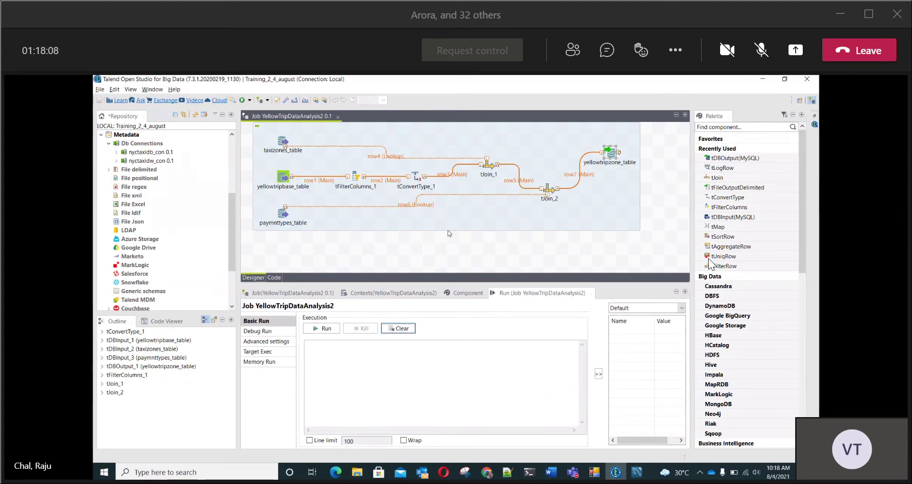
Switch to the Talend-Advanced-ETL-CaseStudy-V1 document in Word and read ahead to the graph for total passenger count per drop zone and vendor
mouse_move(550, 472)
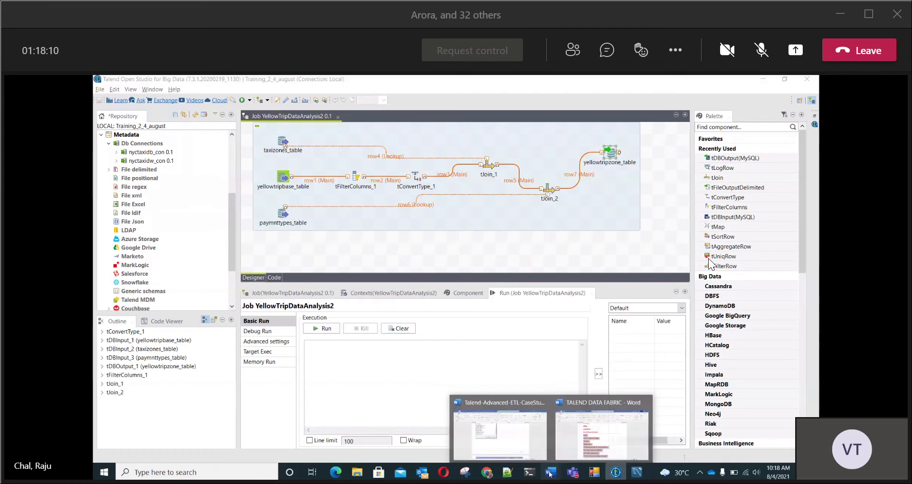
left_click(511, 436)
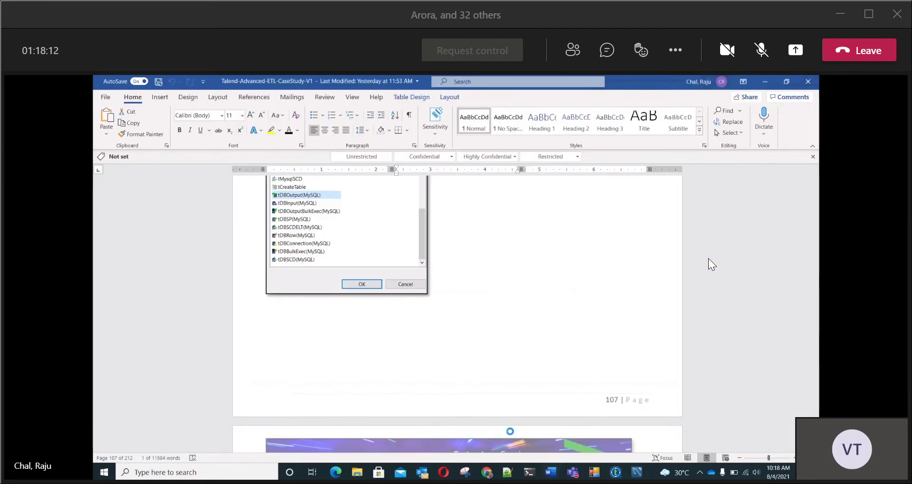
scroll(450, 255, "down", 6)
scroll(449, 255, "down", 5)
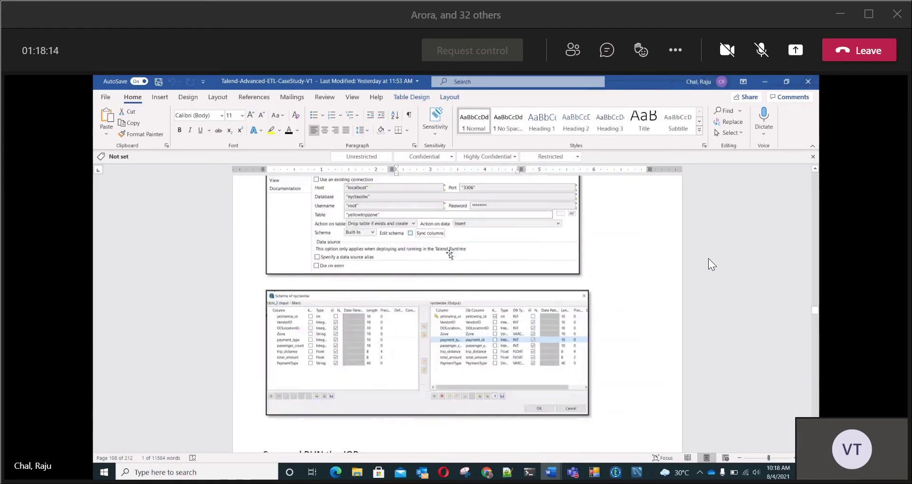
scroll(449, 255, "down", 5)
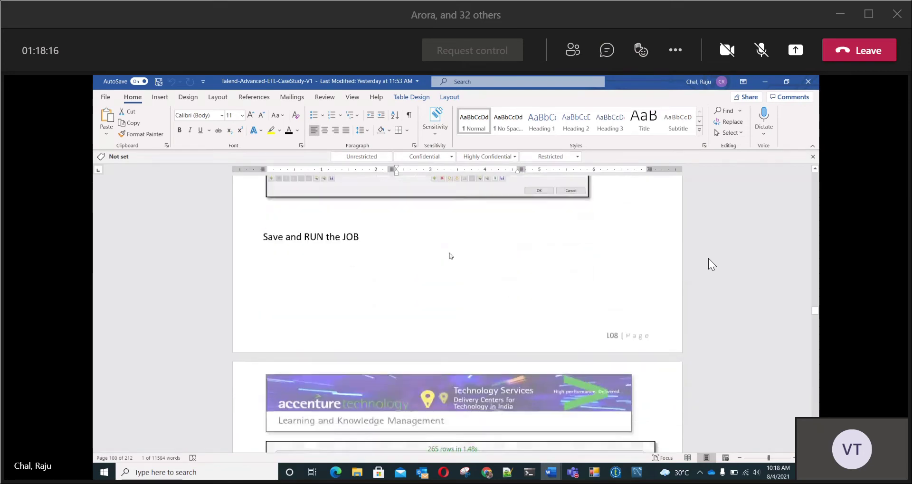
scroll(449, 254, "down", 5)
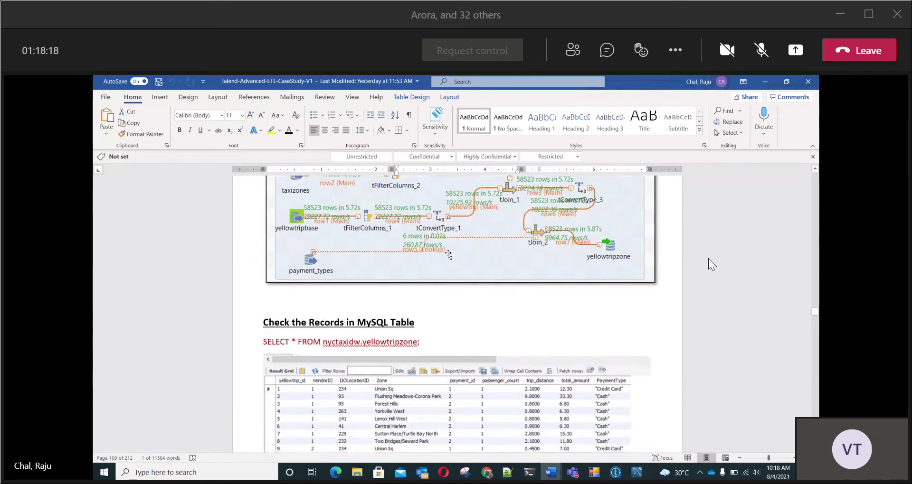
scroll(448, 254, "down", 3)
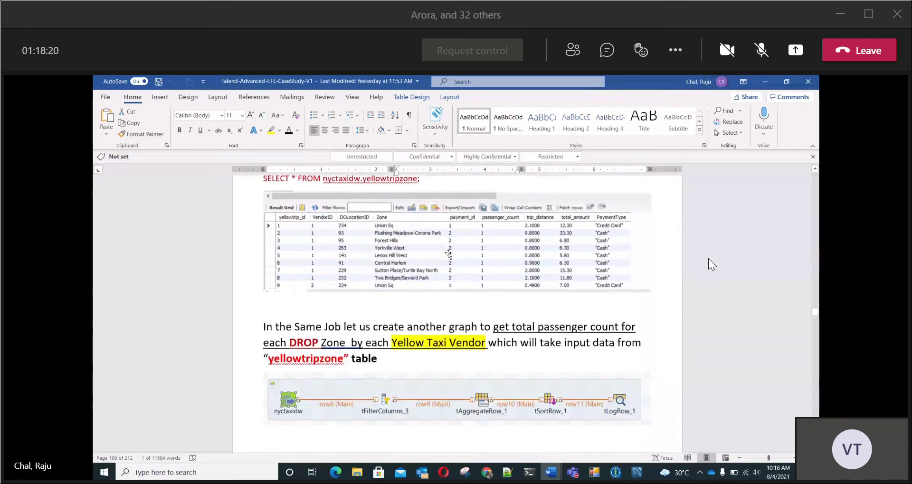
scroll(449, 254, "down", 3)
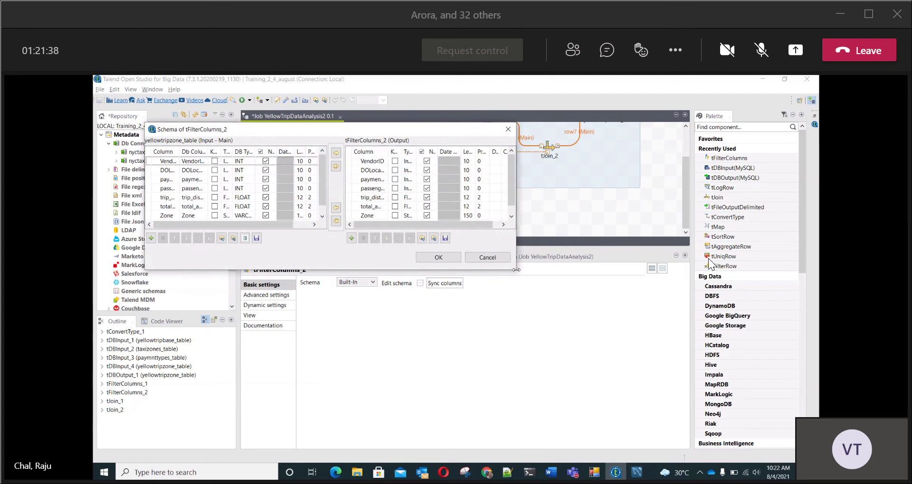
In the tFilterColumns_2 output schema, remove DOLocationID, payment_type, trip_distance, total_amount and PaymentType, move Zone above passenger_count, and accept the schema
left_click_drag(515, 272, 548, 318)
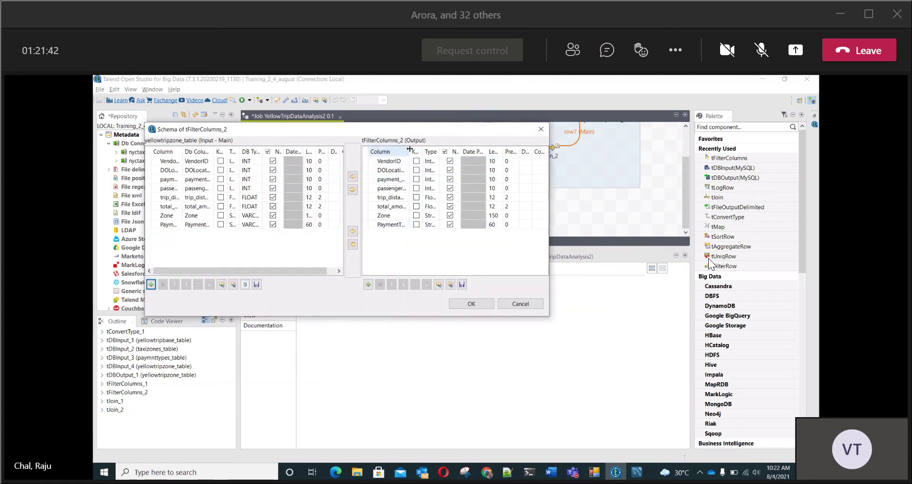
double_click(409, 154)
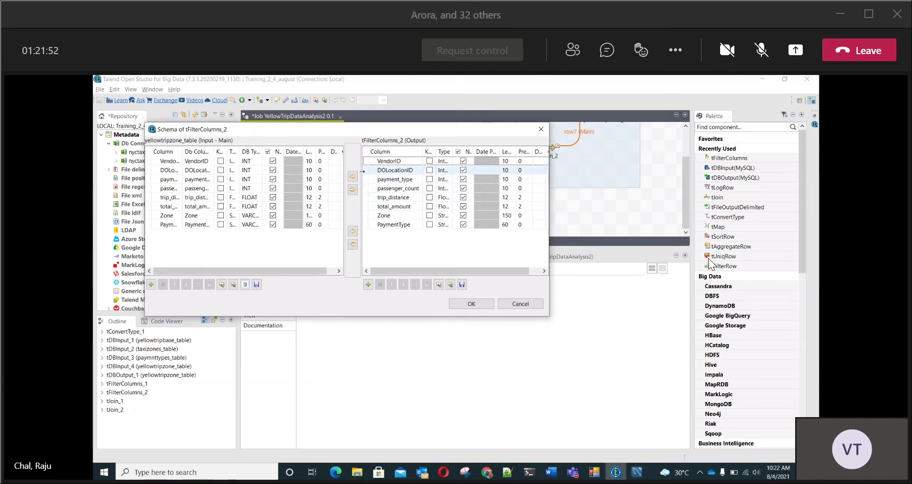
left_click(394, 170)
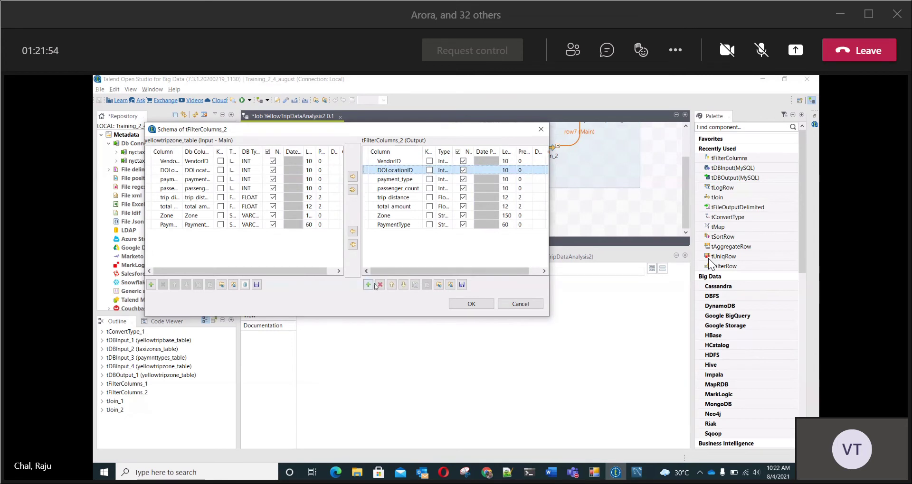
left_click(380, 284)
left_click(380, 285)
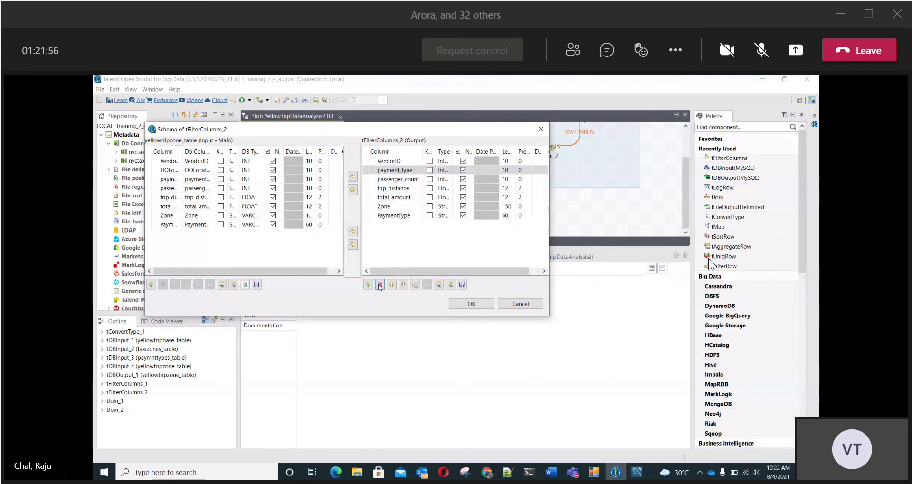
left_click(365, 180)
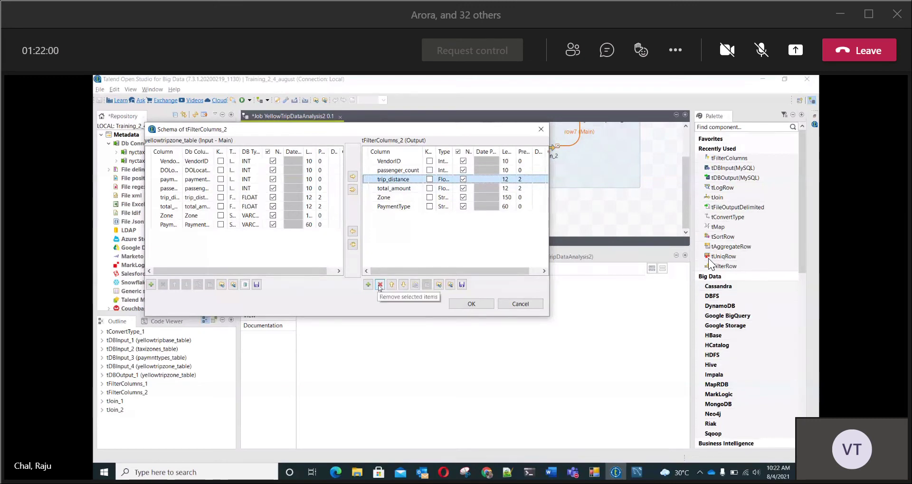
left_click(380, 285)
left_click(380, 285)
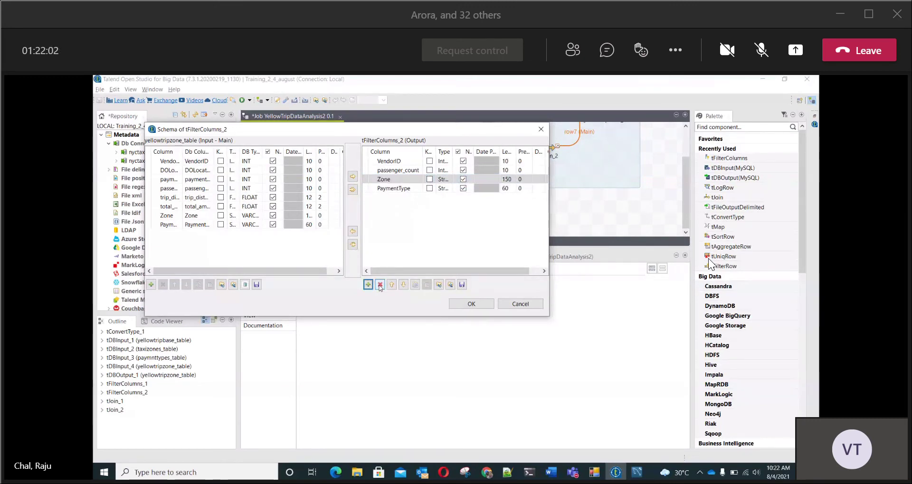
key("Down")
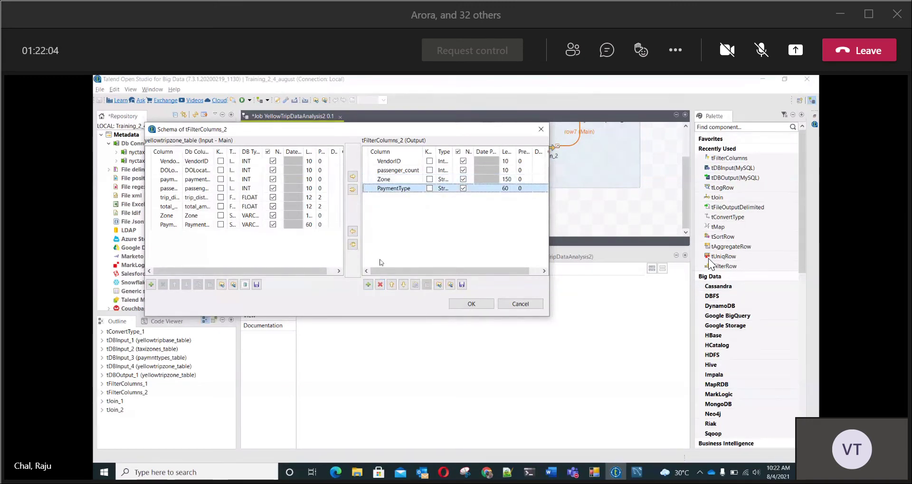
left_click(380, 285)
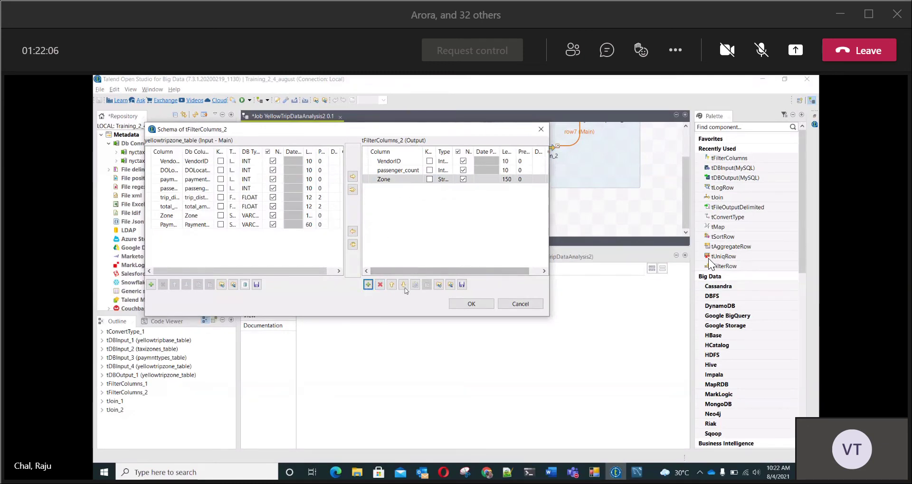
left_click(392, 284)
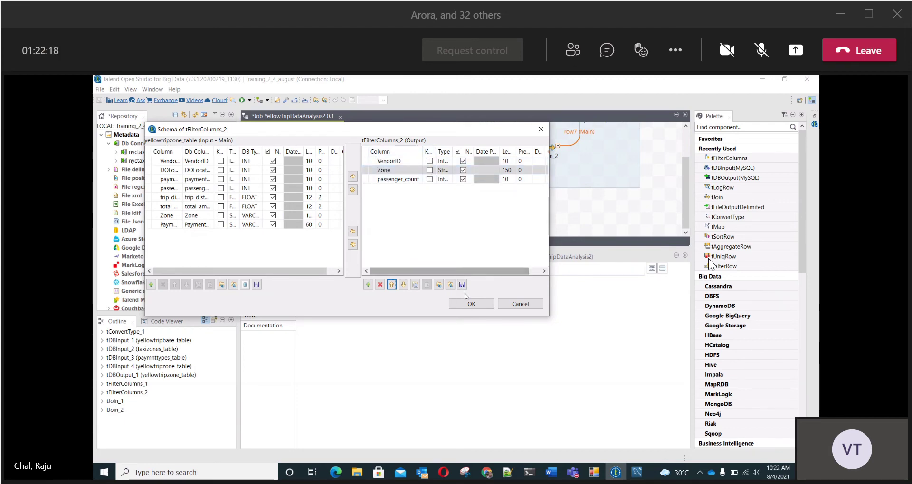
left_click(470, 304)
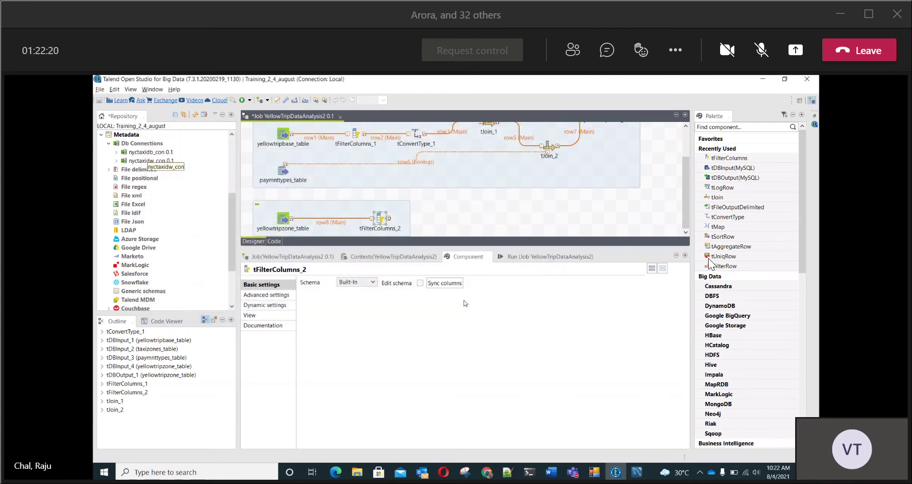
Add a tAggregateRow component after tFilterColumns_2, space the two components apart, and link them with a Main row
left_click(436, 218)
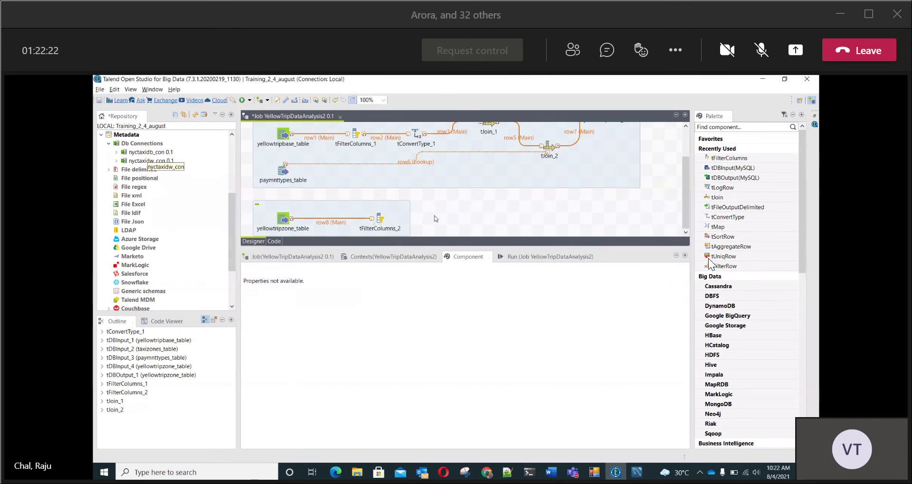
type("tAgg")
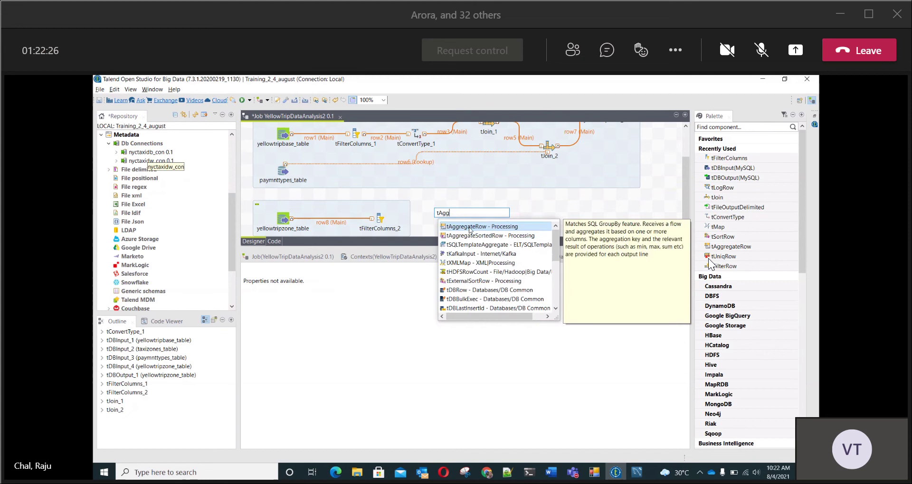
key("Return")
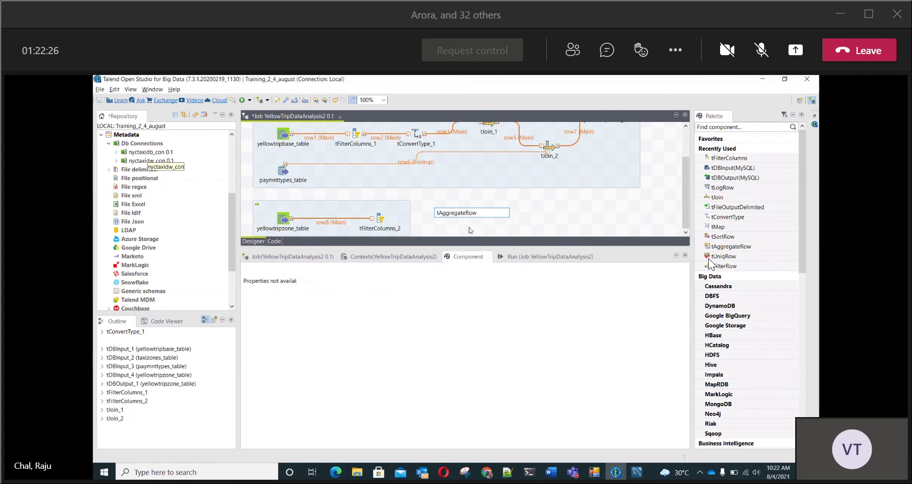
left_click_drag(429, 219, 453, 219)
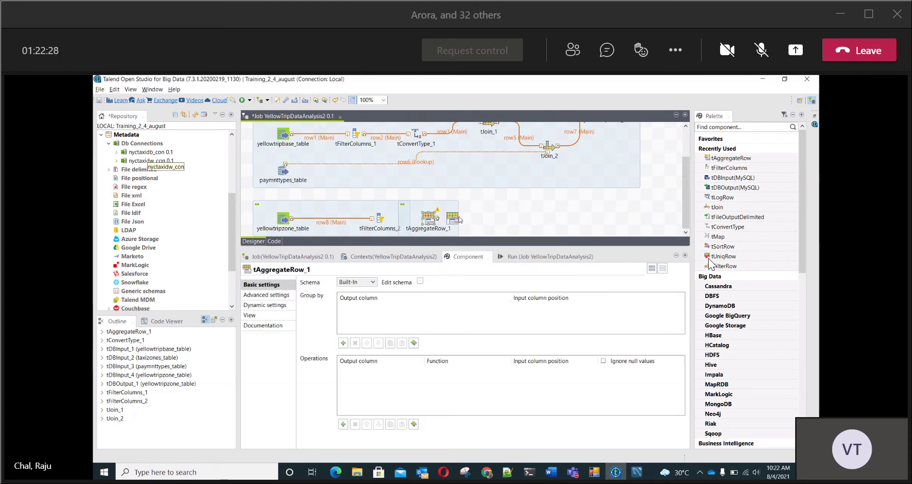
left_click_drag(382, 220, 358, 220)
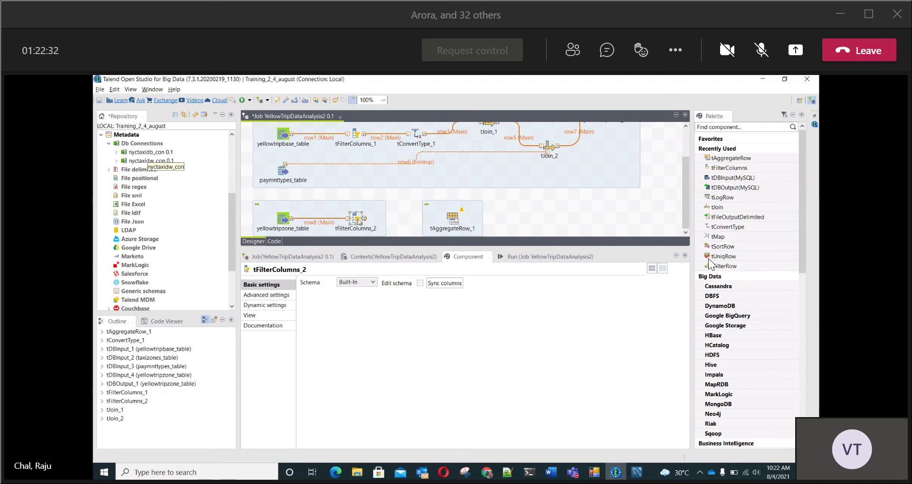
right_click(360, 221)
mouse_move(411, 225)
left_click(490, 225)
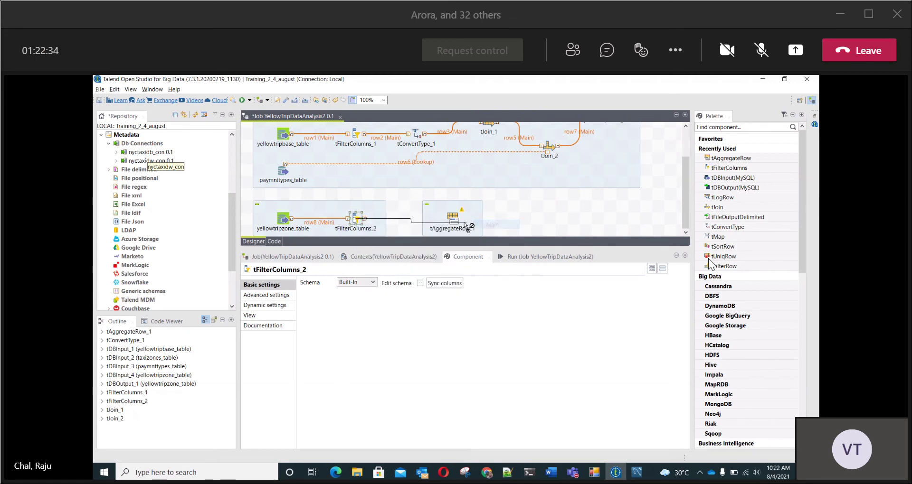
left_click(456, 221)
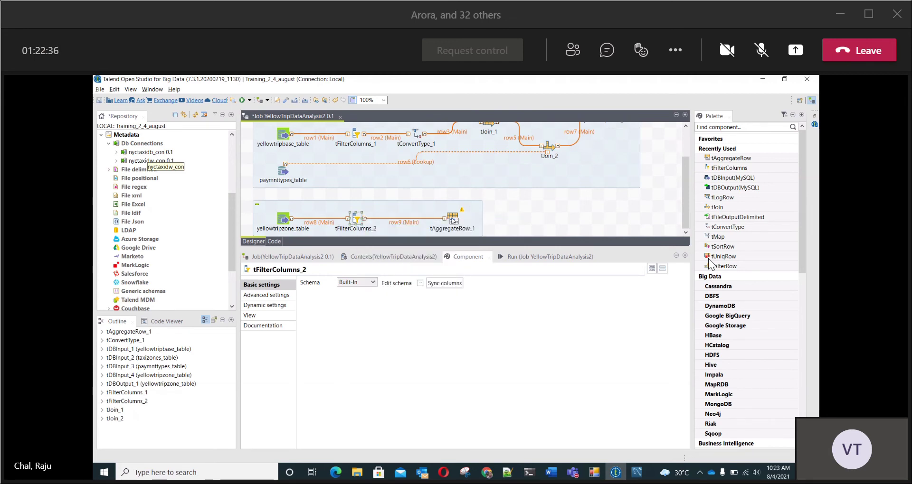
Set tAggregateRow_1 to group by the VendorID and Zone columns
left_click(452, 219)
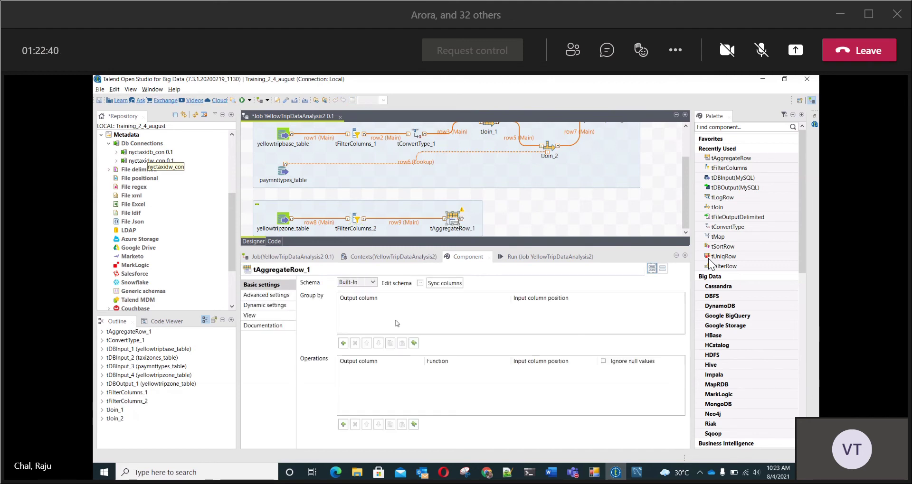
left_click(343, 344)
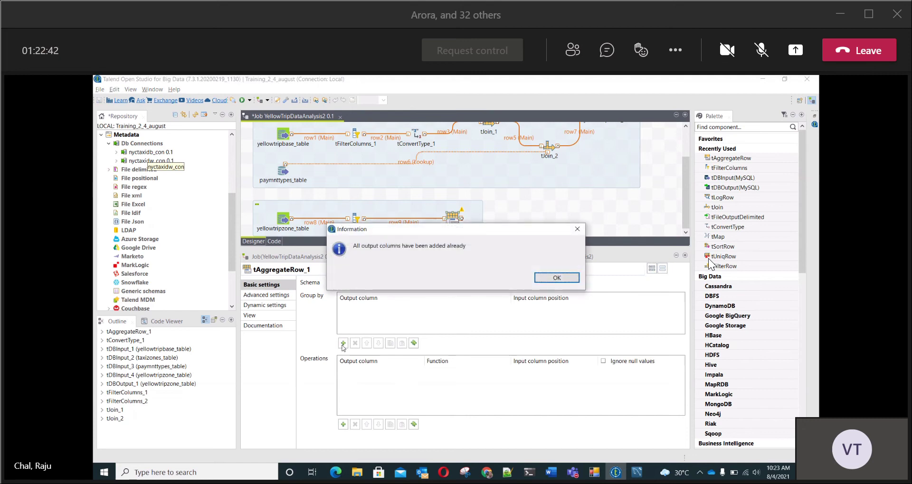
left_click(560, 279)
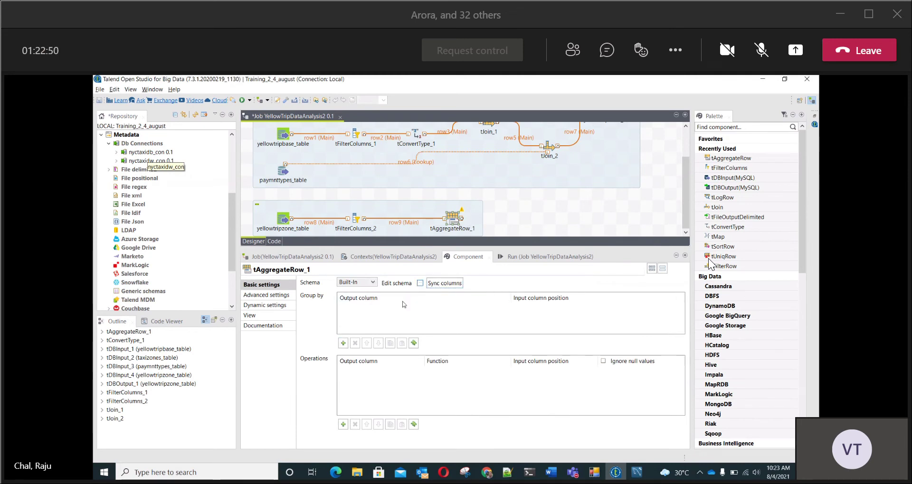
left_click(343, 343)
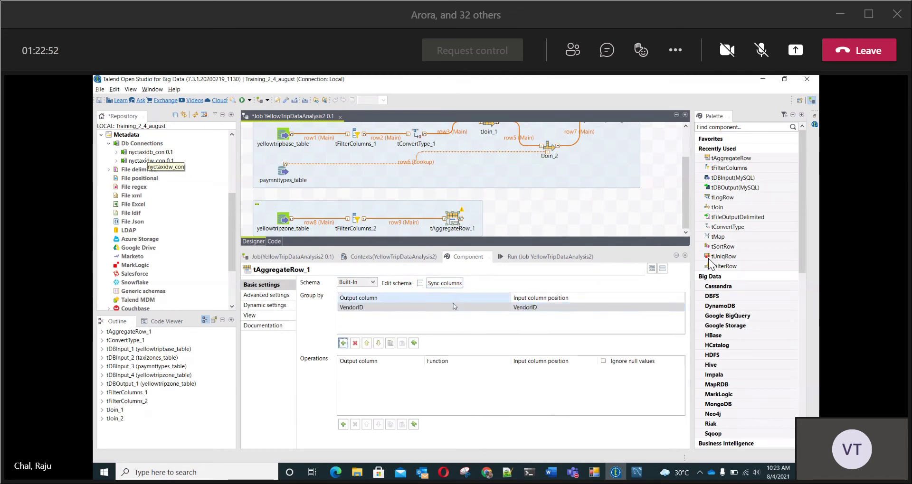
left_click(343, 343)
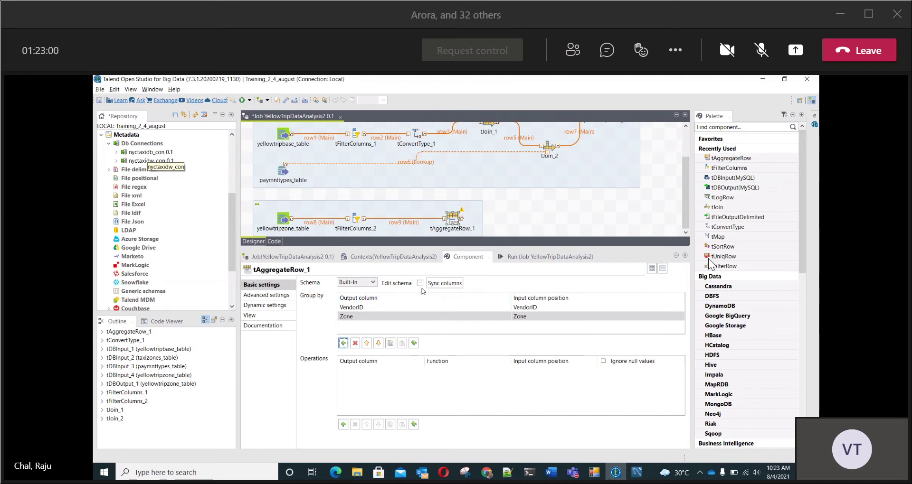
In the tAggregateRow_1 output schema, rename passenger_count to Total_passenger_count and accept the schema
left_click(420, 284)
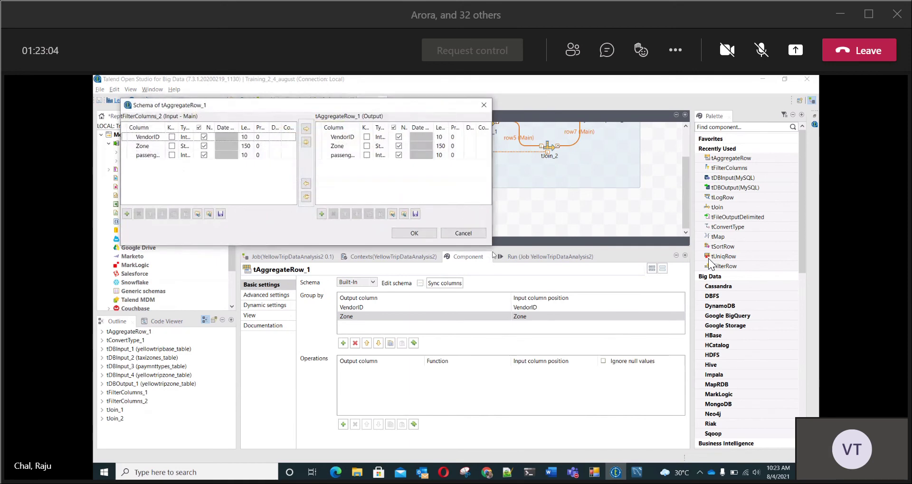
left_click_drag(492, 246, 547, 265)
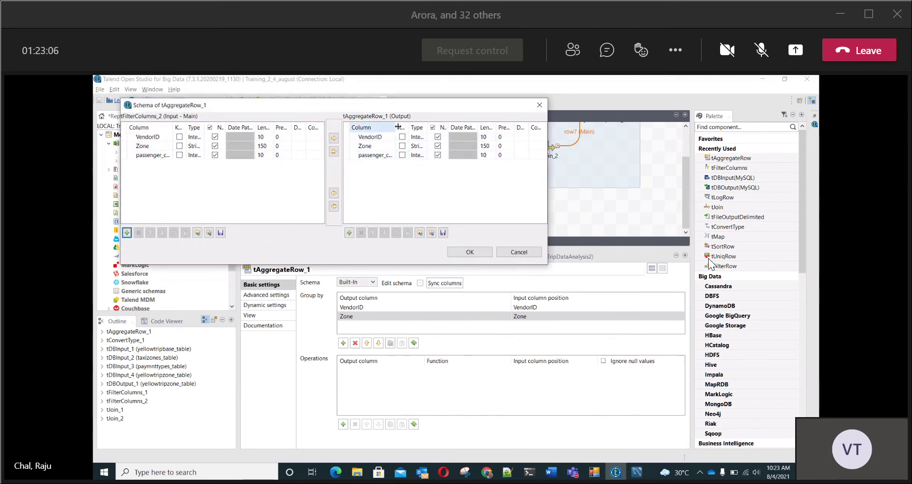
left_click_drag(398, 127, 405, 127)
left_click(371, 156)
left_click(371, 155)
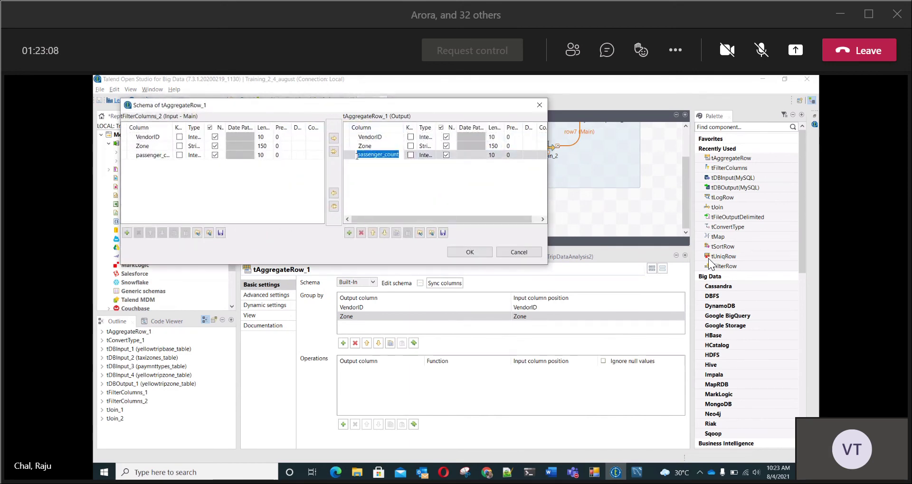
left_click(356, 156)
type("Total")
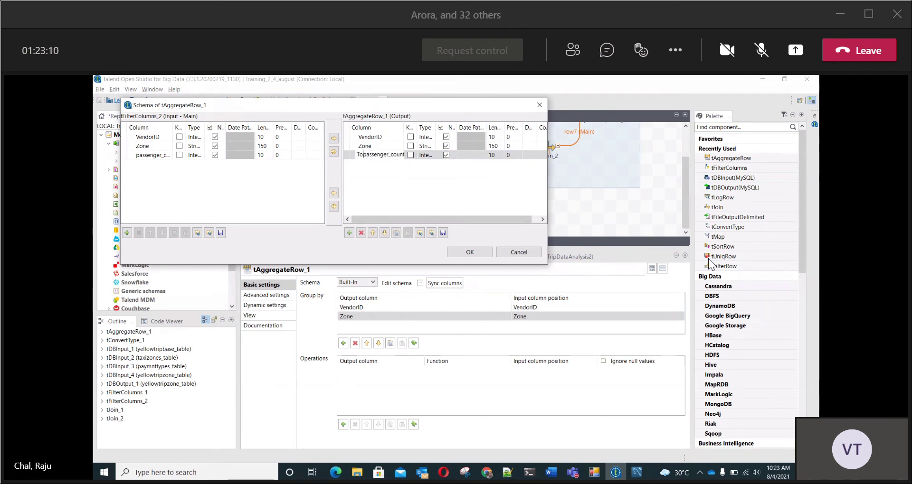
type("_")
left_click(460, 254)
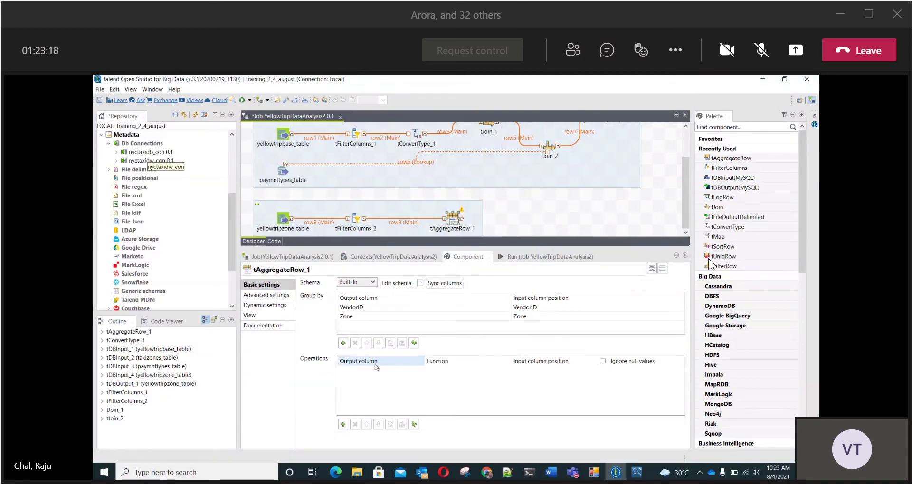
Add an aggregate operation that outputs Total_passenger_count as the sum of passenger_count, ignoring null values
left_click(342, 424)
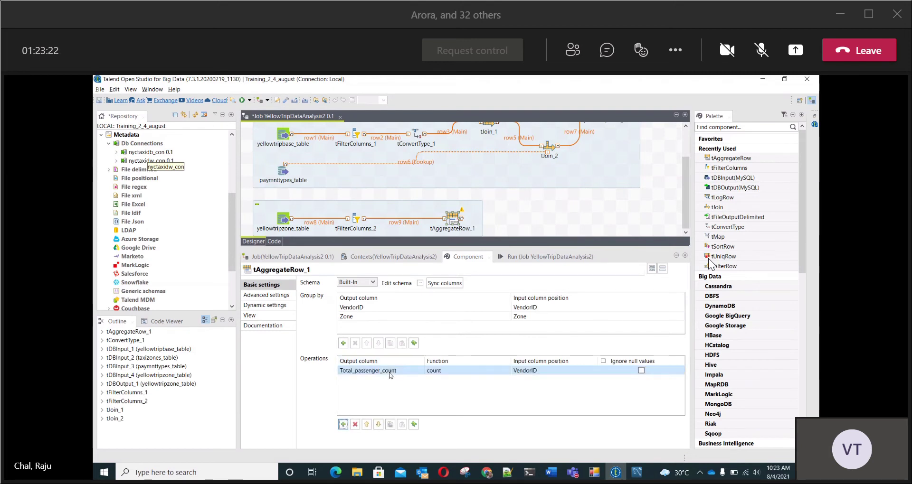
left_click(465, 370)
left_click(507, 371)
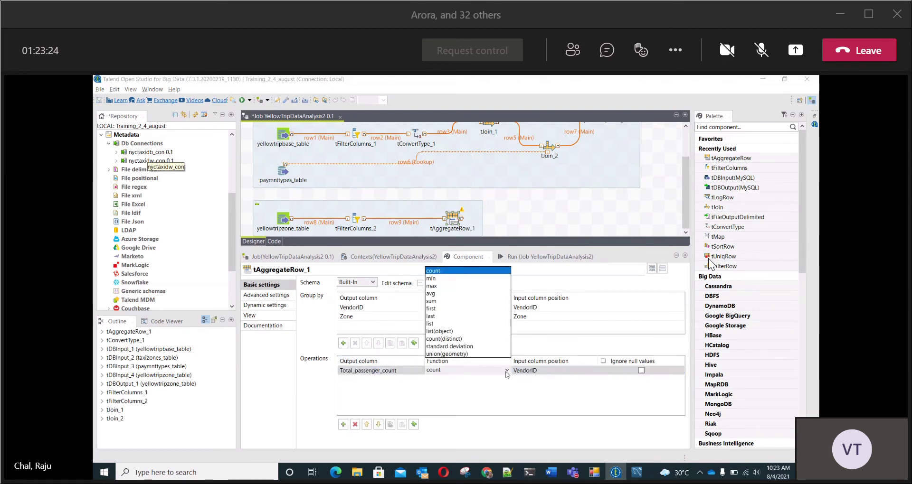
left_click(439, 302)
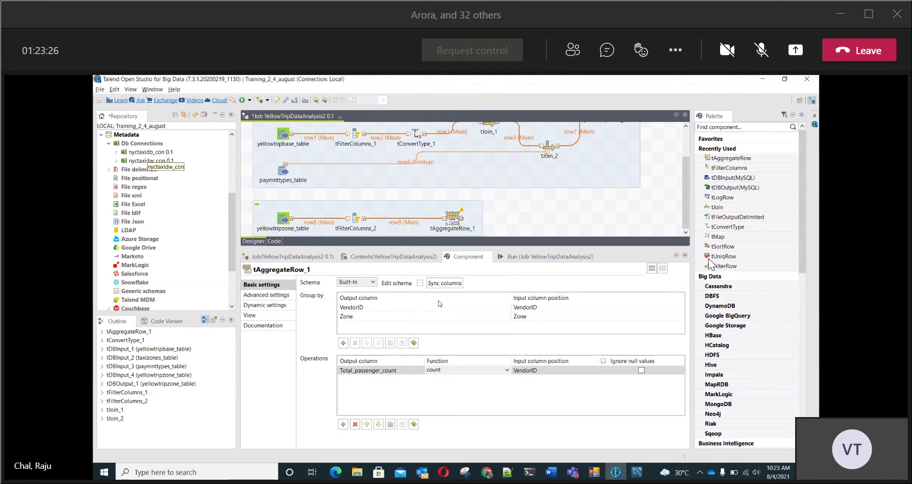
left_click(586, 371)
left_click(593, 371)
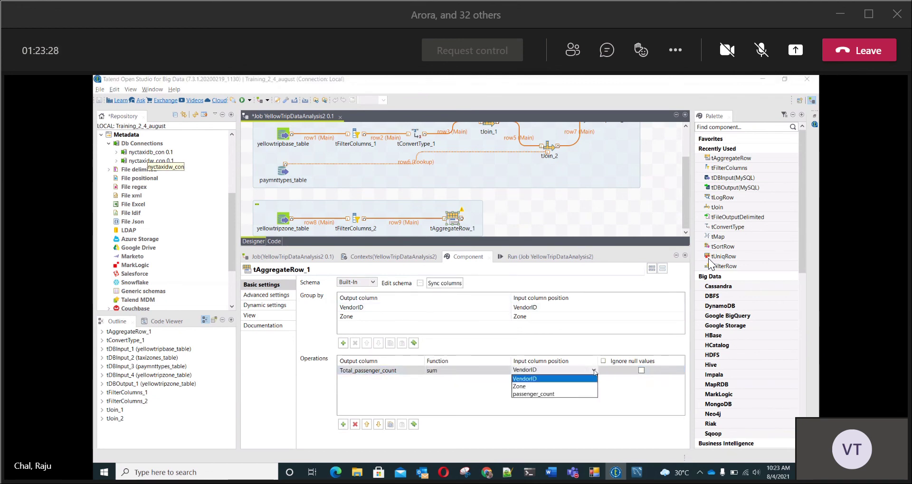
left_click(532, 395)
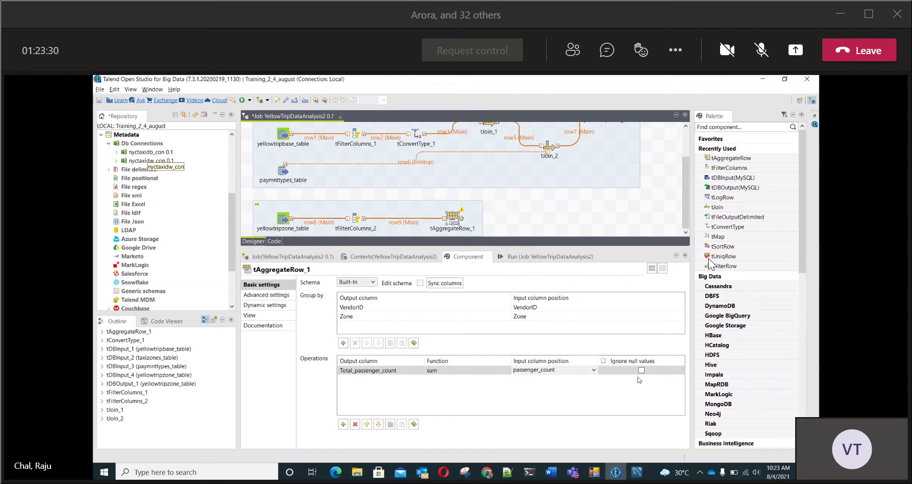
left_click(642, 370)
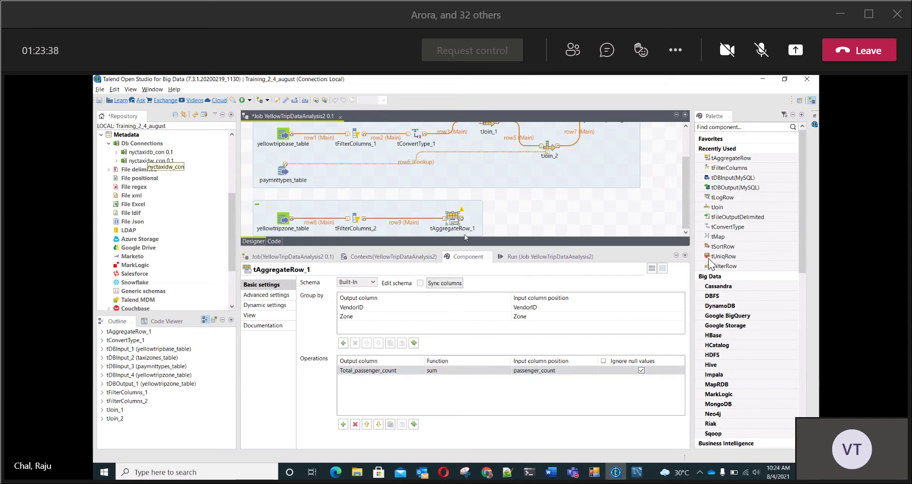
Add a tSortRow component after tAggregateRow_1 and link the two with a Main row
left_click_drag(466, 246, 467, 257)
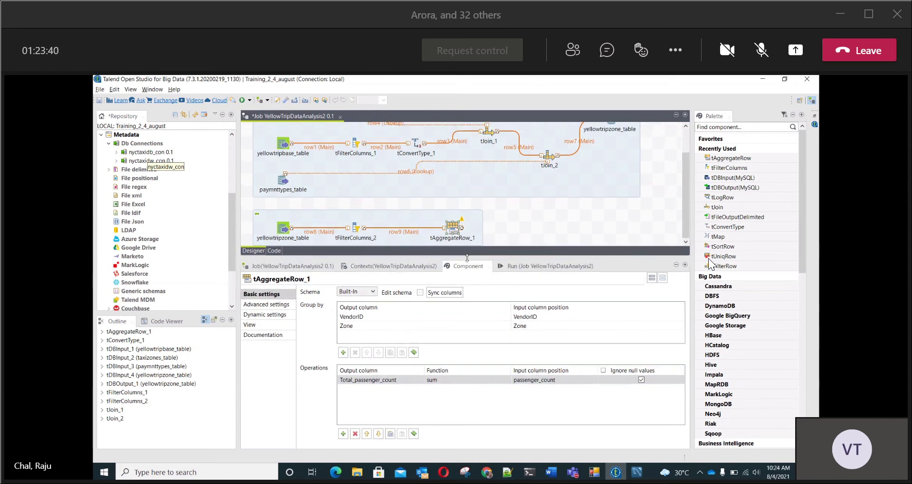
left_click(505, 226)
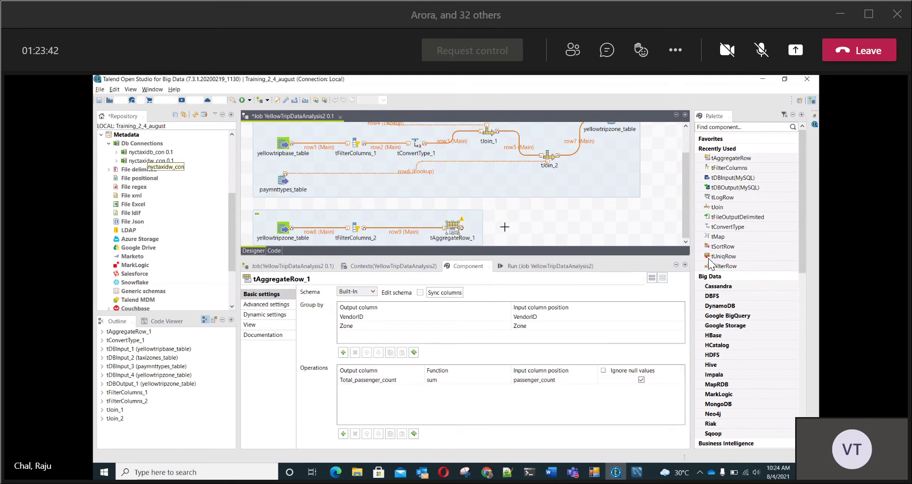
left_click(445, 229)
left_click_drag(445, 230, 420, 230)
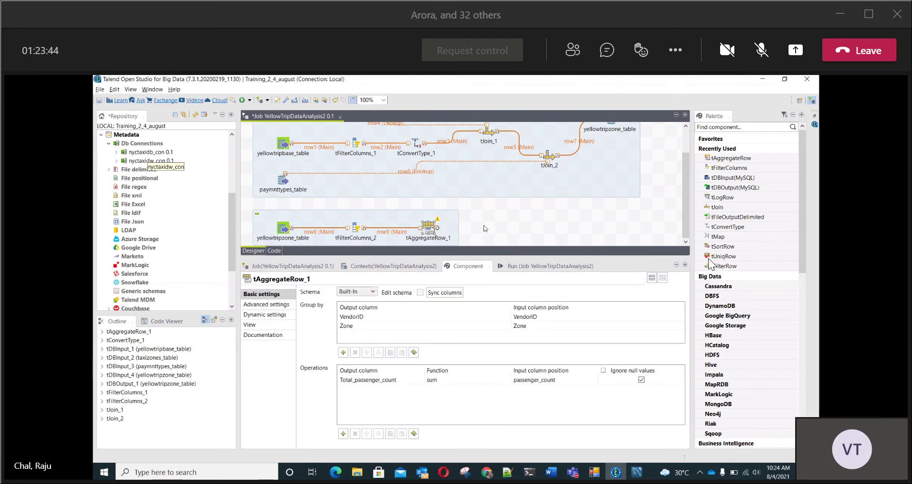
left_click(486, 230)
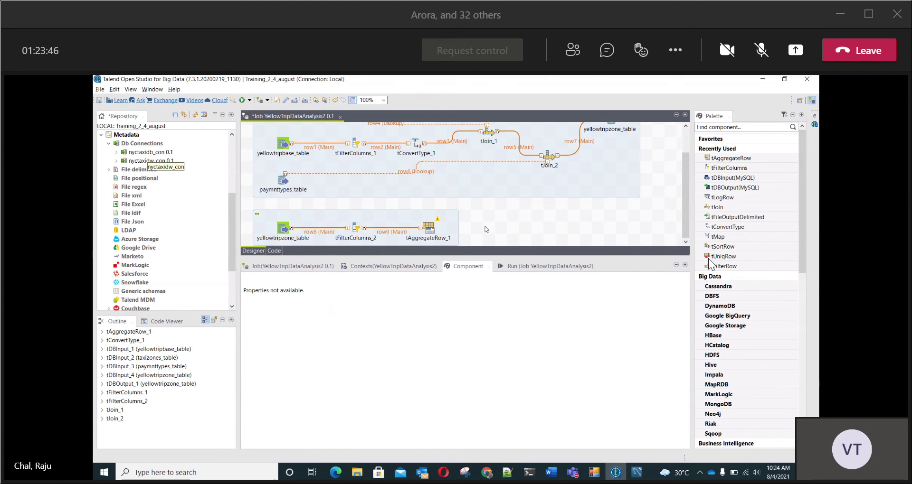
type("tSort")
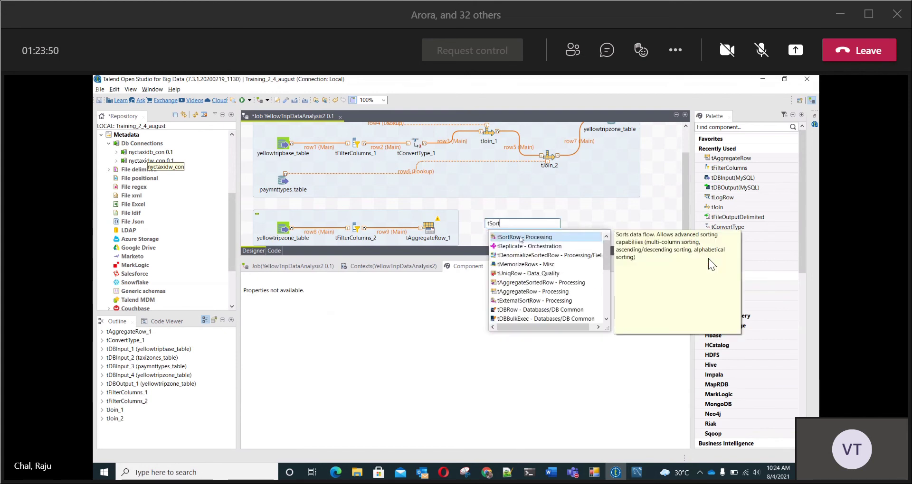
double_click(521, 239)
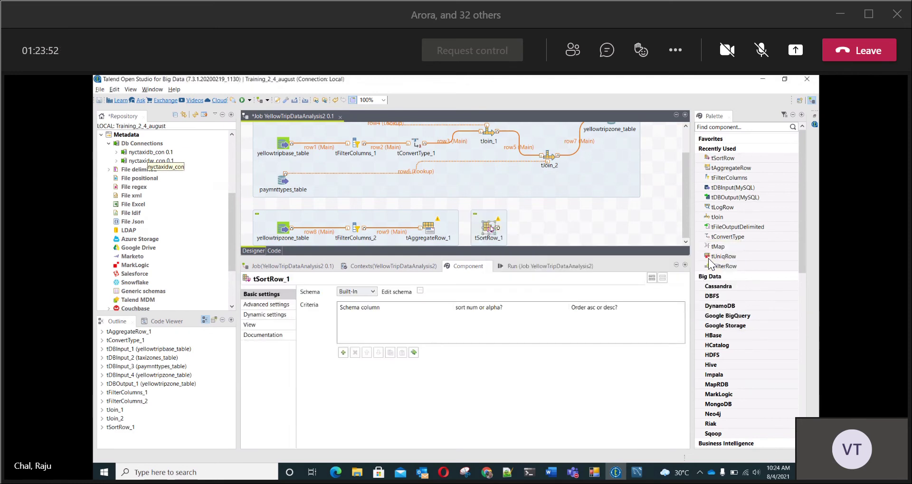
left_click_drag(502, 230, 512, 227)
right_click(428, 227)
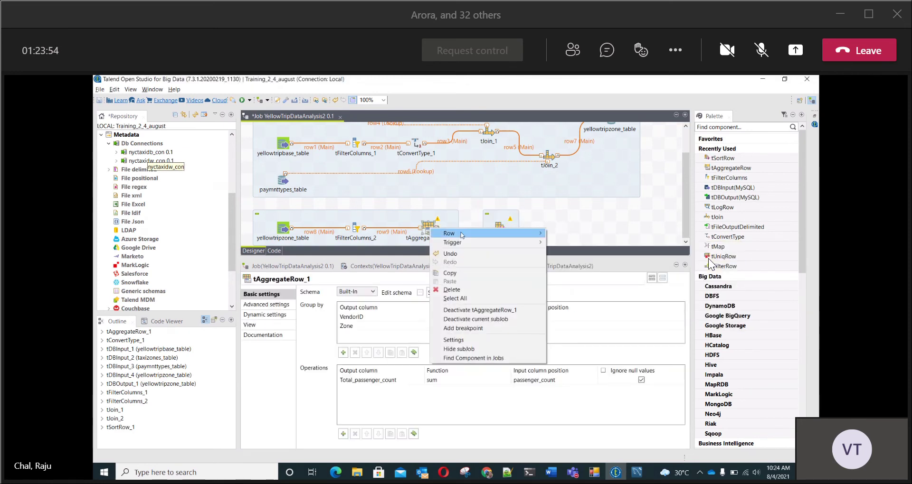
mouse_move(476, 235)
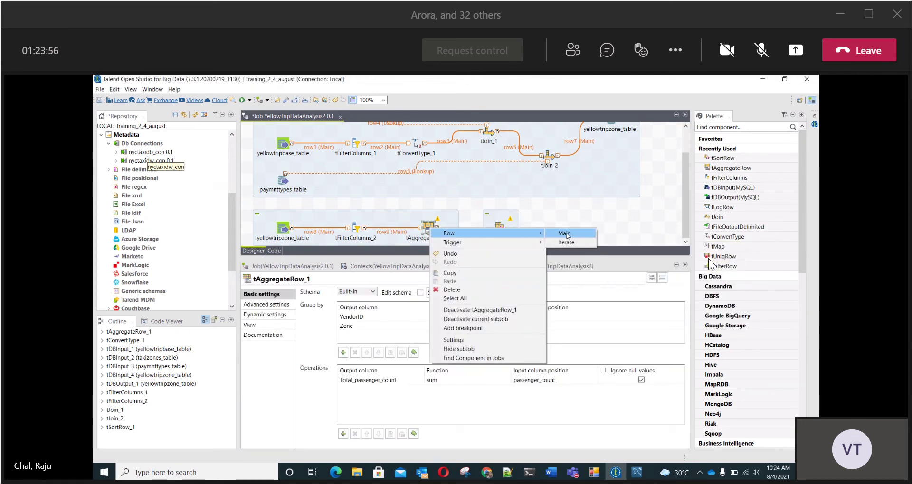
left_click(564, 234)
left_click(502, 230)
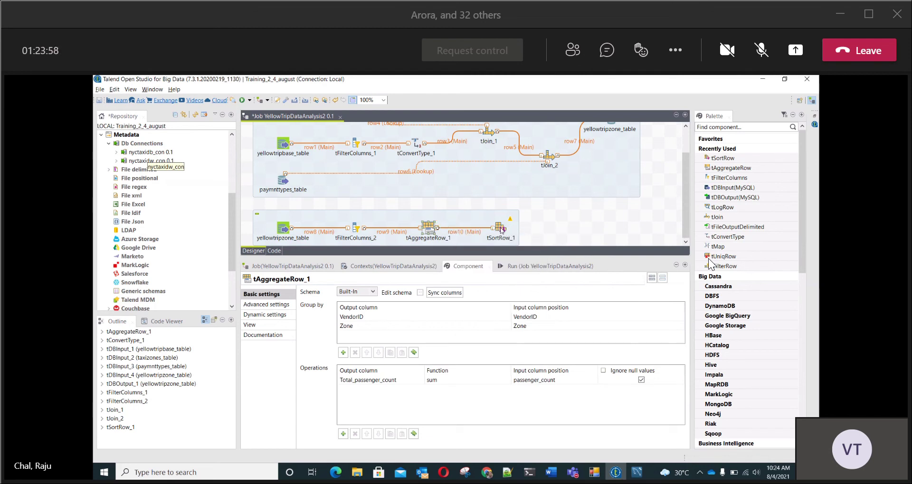
Add a tSortRow_1 criterion that sorts Total_passenger_count numerically in descending order
left_click(502, 230)
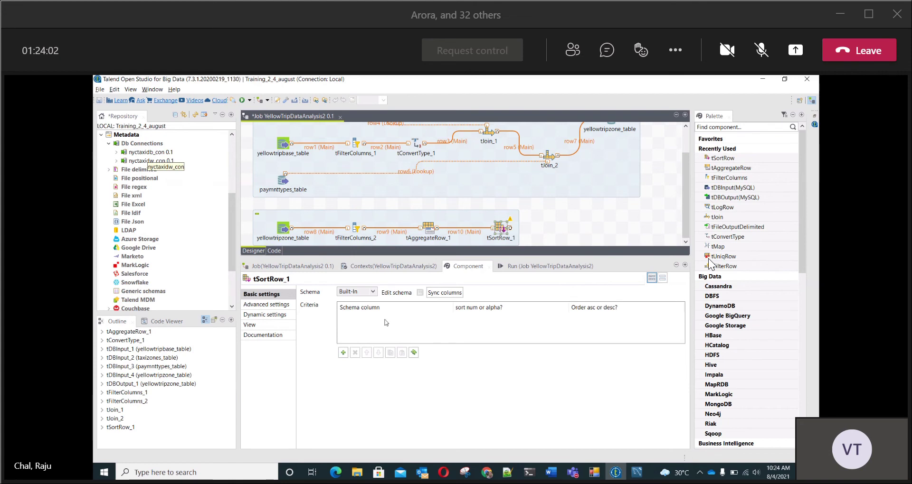
left_click(343, 353)
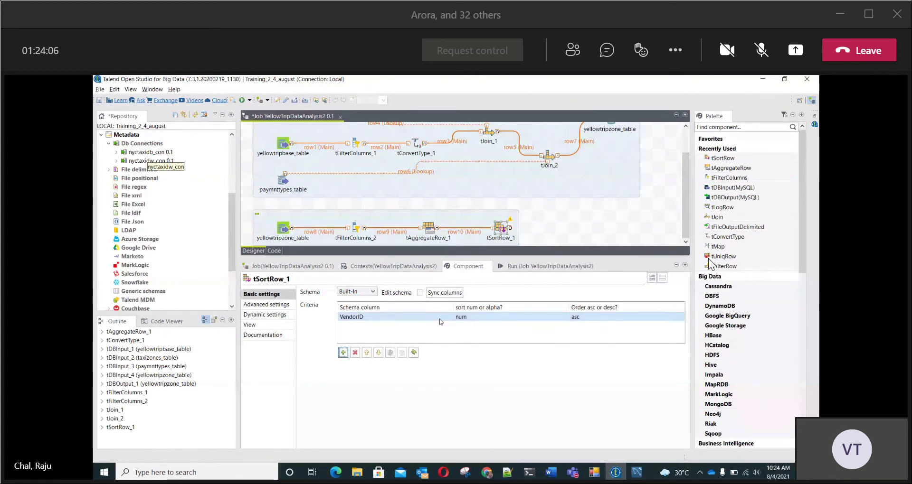
left_click(375, 316)
left_click(375, 316)
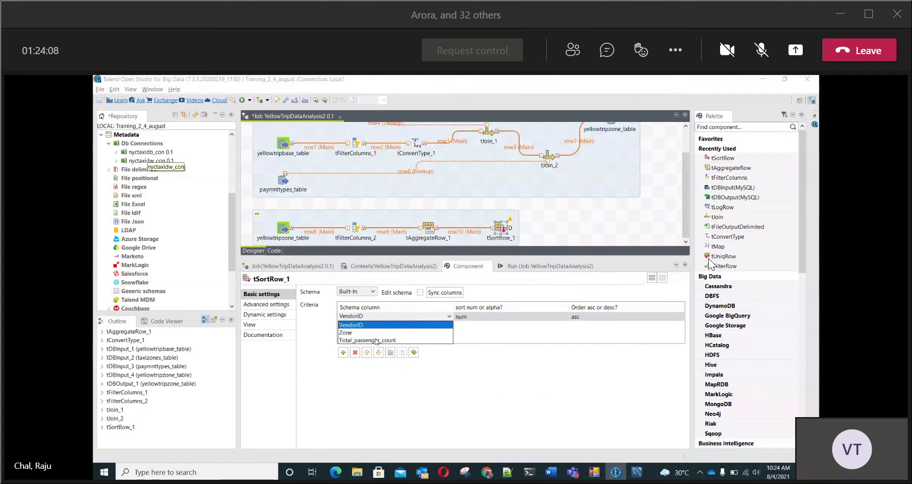
left_click(377, 340)
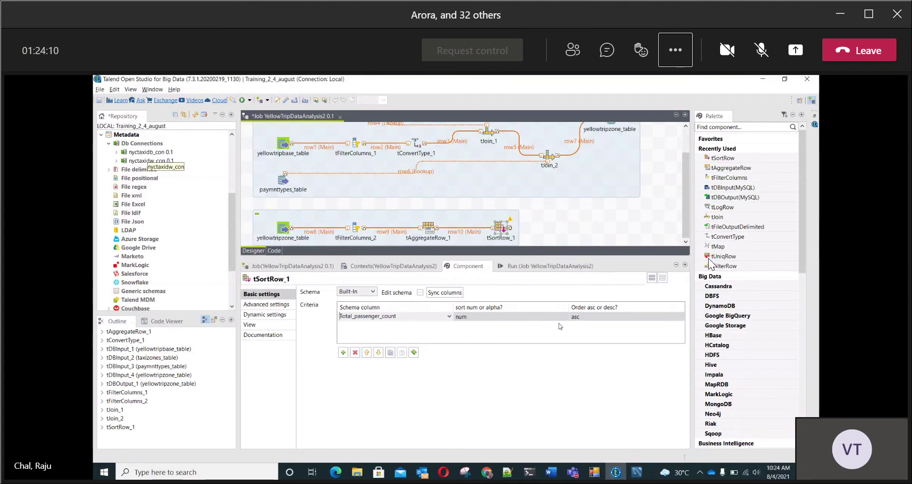
left_click(678, 316)
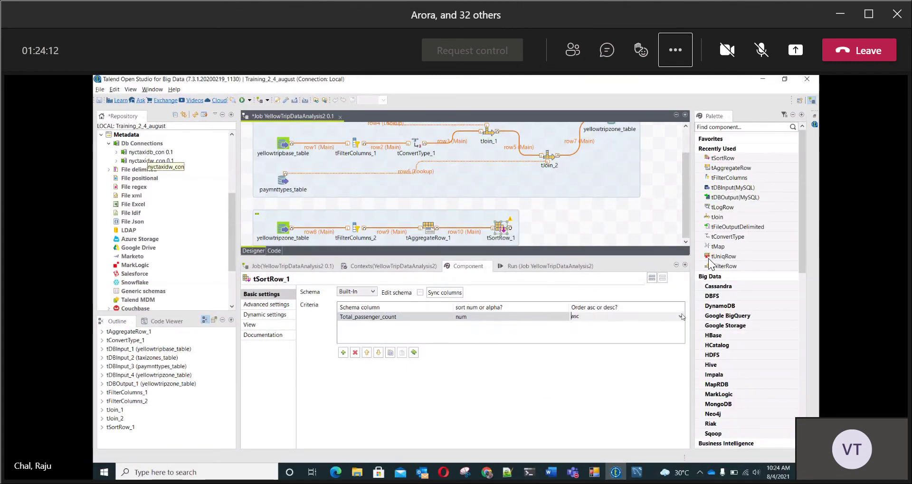
left_click(680, 316)
left_click(574, 333)
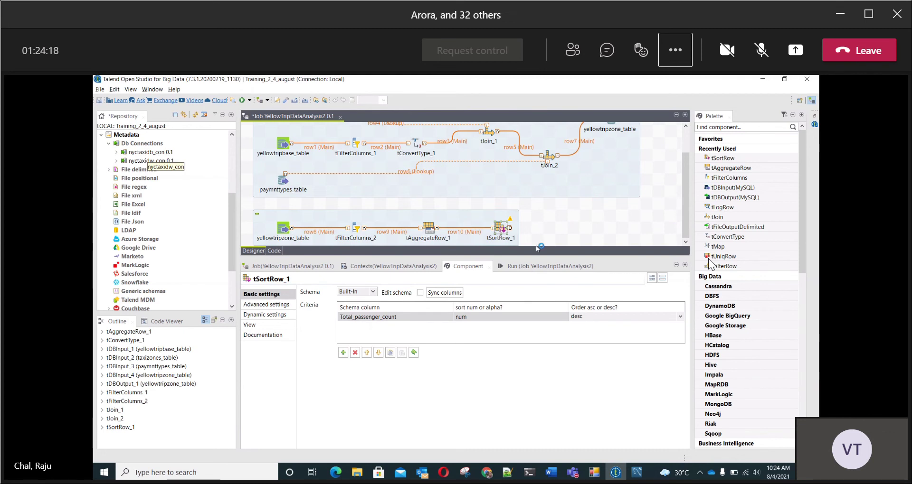
Add a tLogRow component after tSortRow_1 and link the two with a Main row
left_click(548, 227)
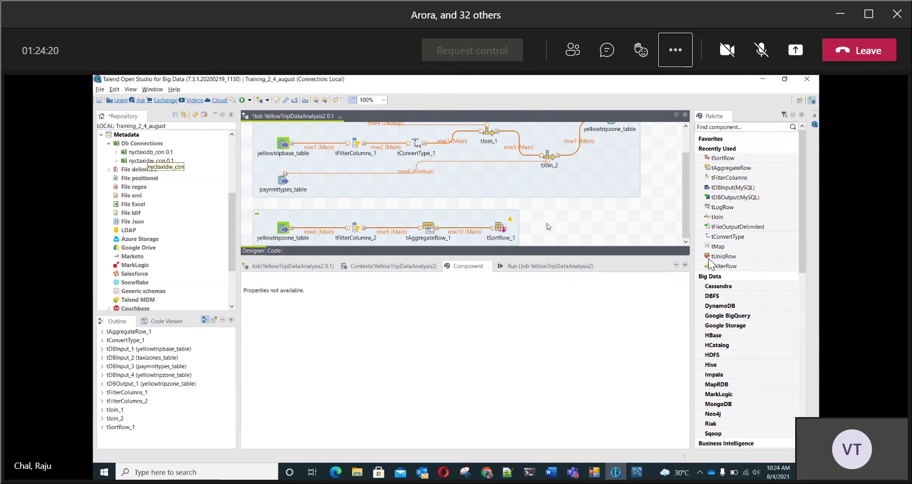
type("tLog")
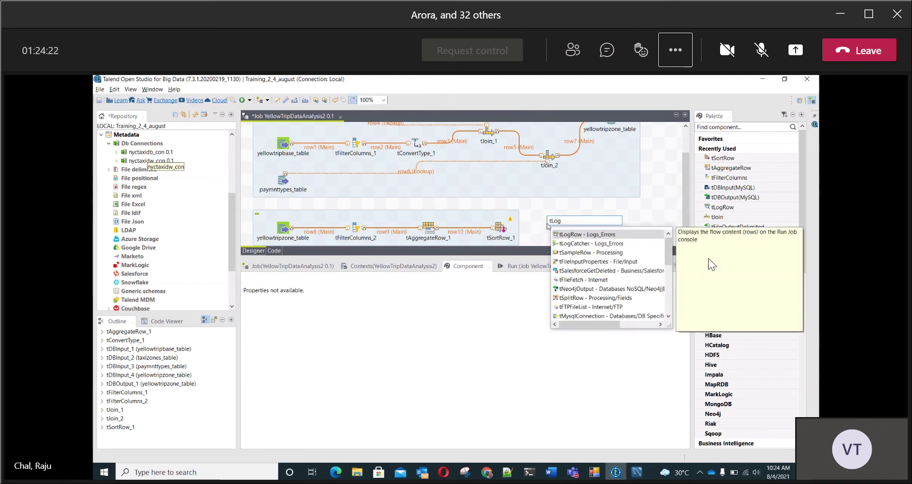
key("Return")
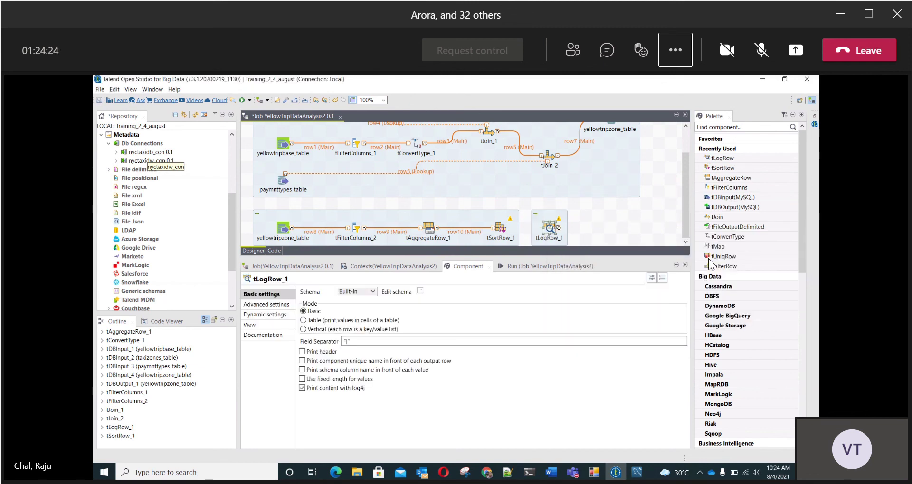
left_click_drag(550, 227, 587, 228)
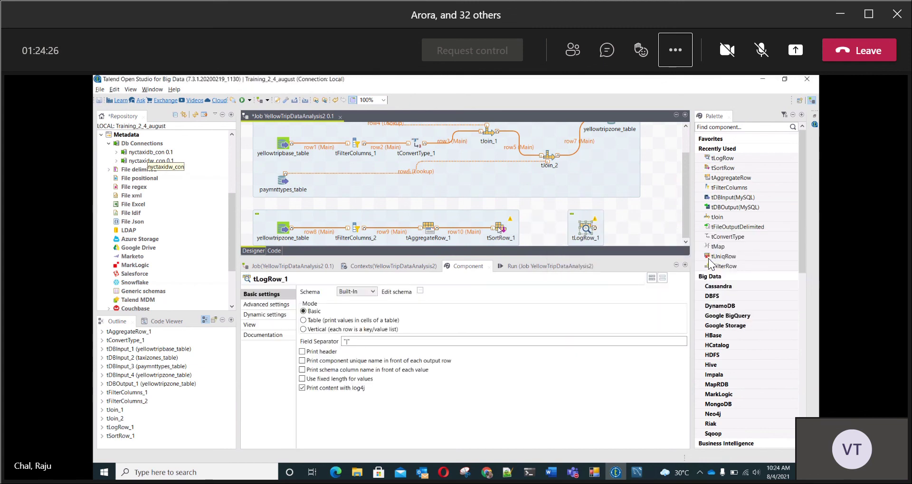
right_click(499, 229)
left_click(627, 233)
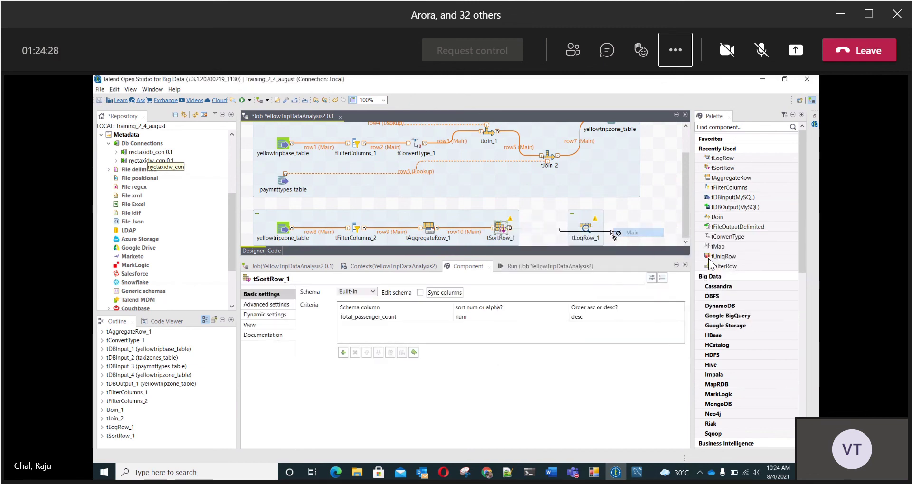
left_click(585, 228)
Set tLogRow_1 to Table mode, sync its columns and check its schema
left_click(586, 229)
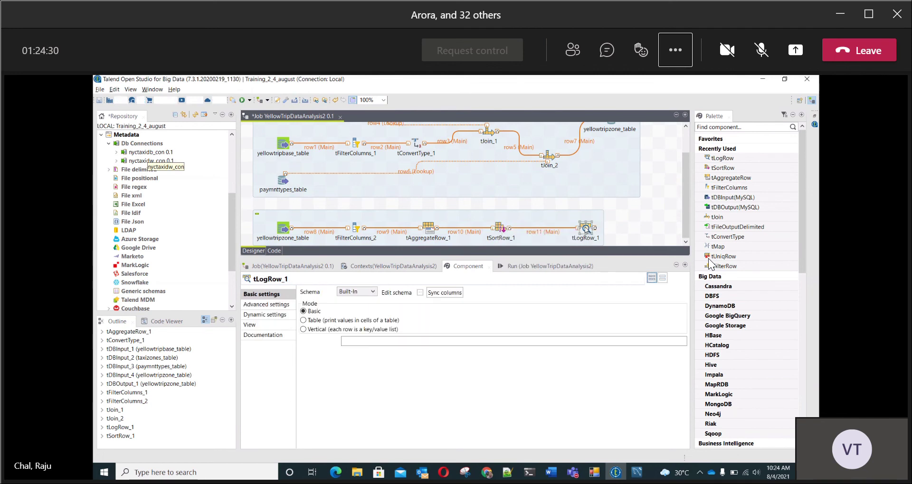
left_click(303, 321)
left_click(439, 294)
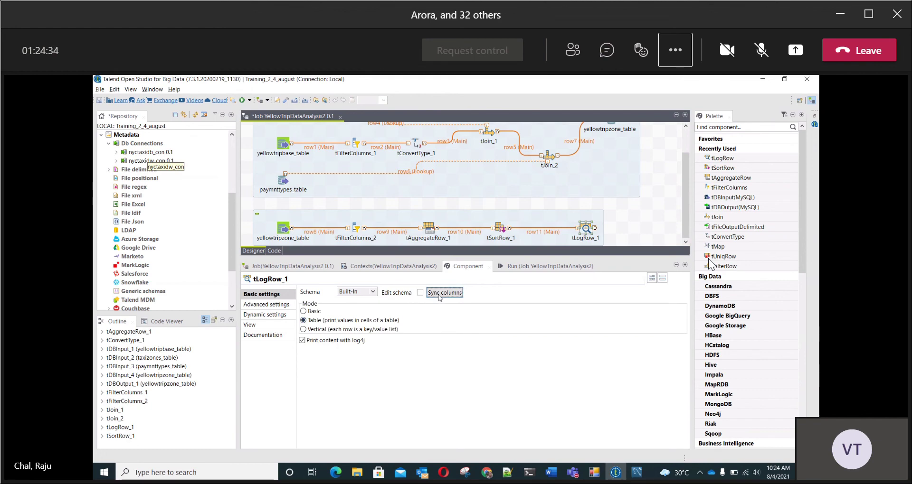
left_click(420, 293)
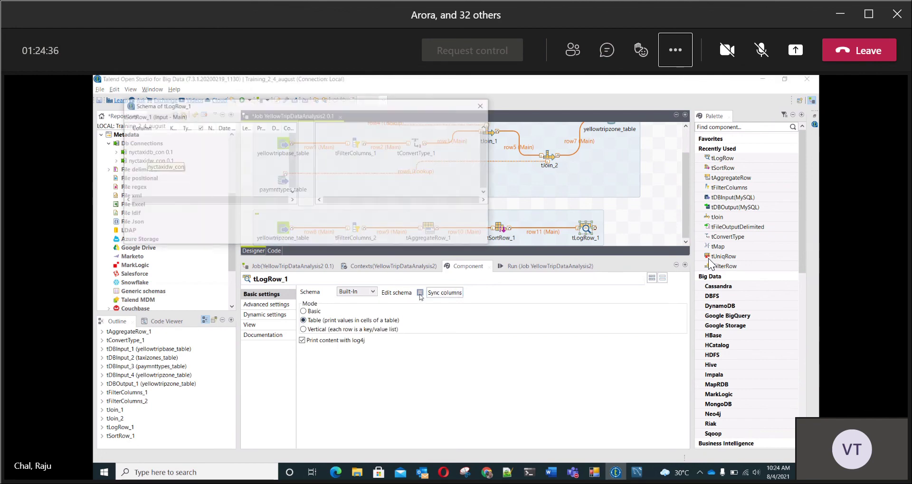
left_click(418, 234)
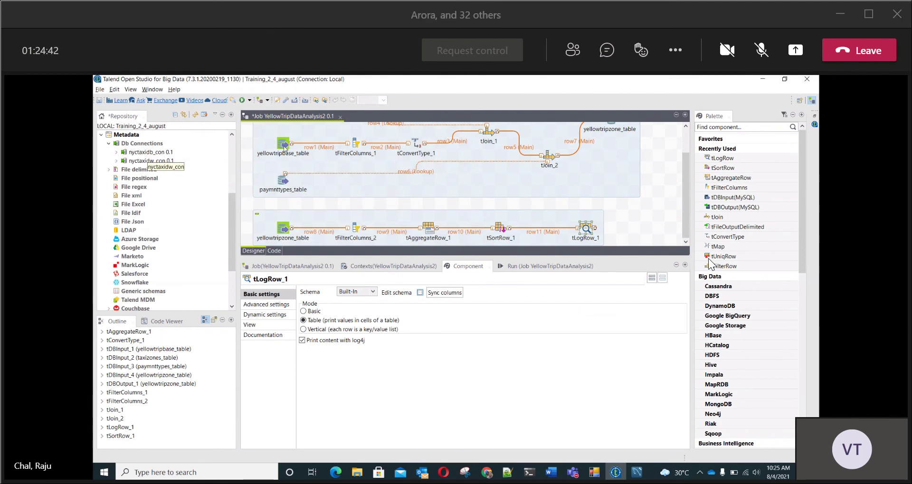
Deactivate the whole subjob that starts at yellowtripbase_table and save the job
right_click(285, 149)
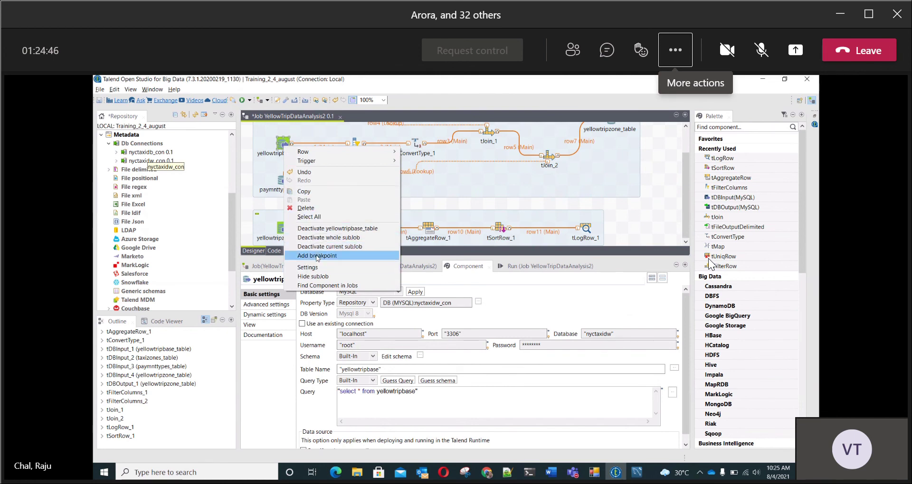
left_click(313, 238)
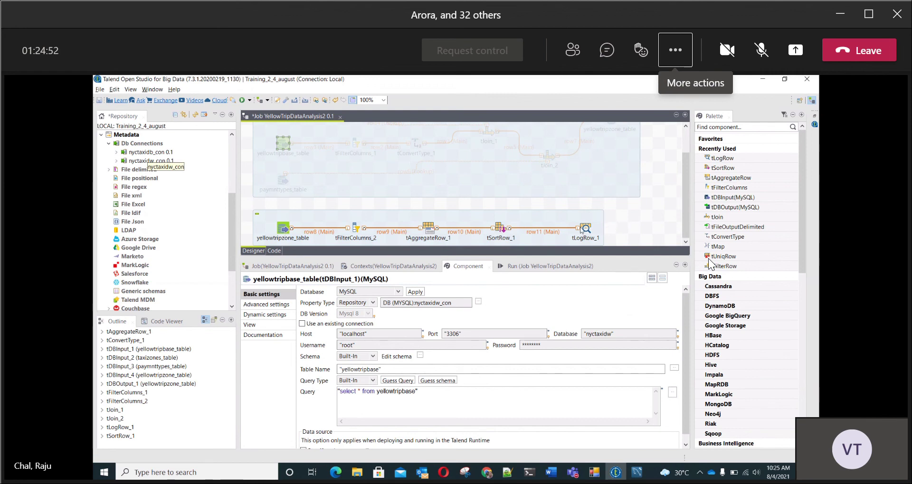
left_click(100, 100)
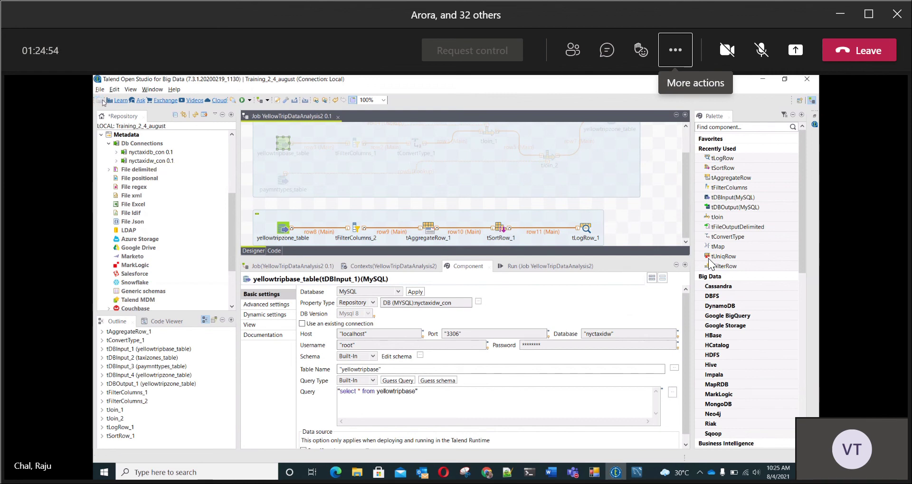
Run the YellowTripDataAnalysis2 job and maximize the run view to show its console output
left_click(536, 267)
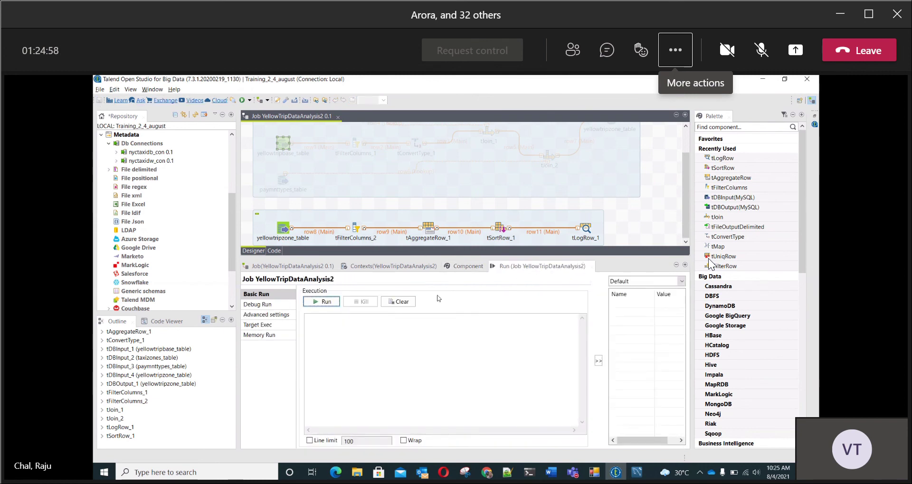
left_click(326, 302)
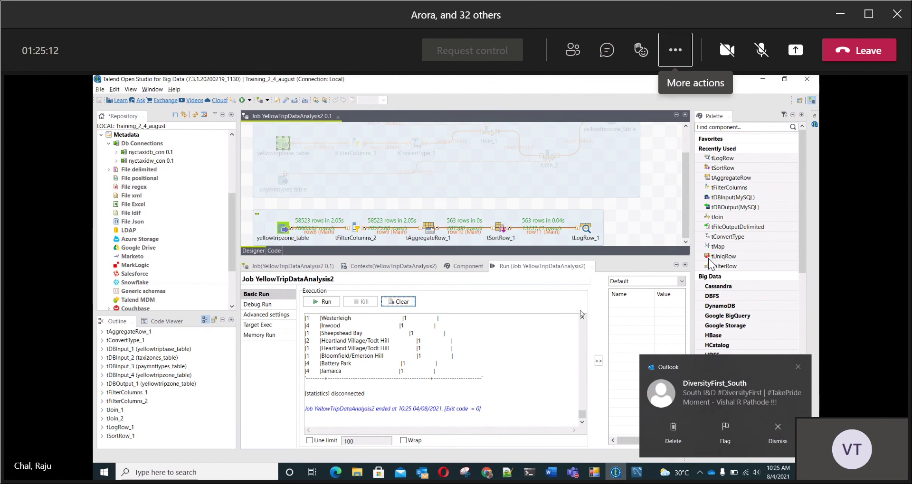
left_click(684, 265)
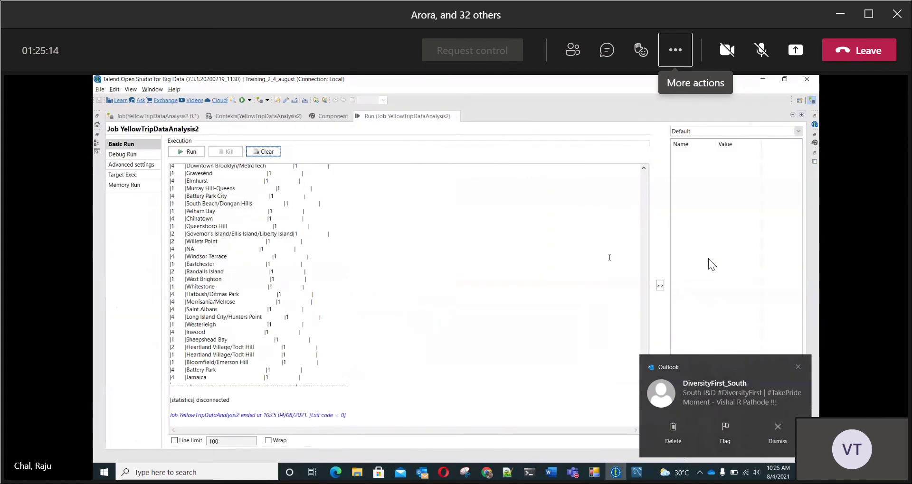